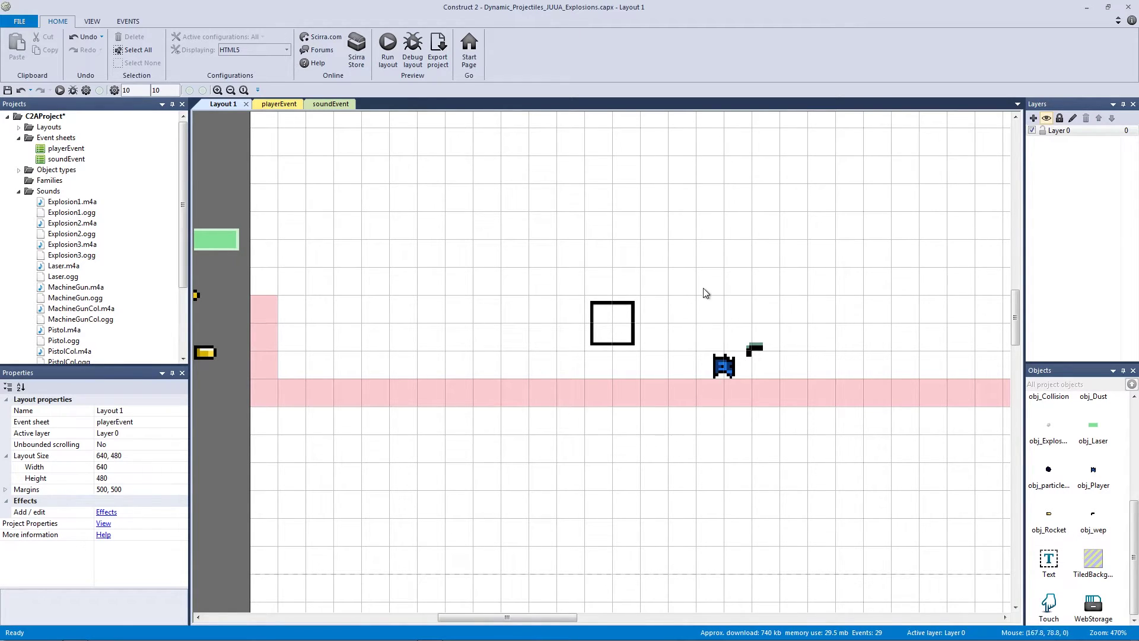
- Try enlarging the player sprite to 40 by 40, then undo the resize
left_click(731, 372)
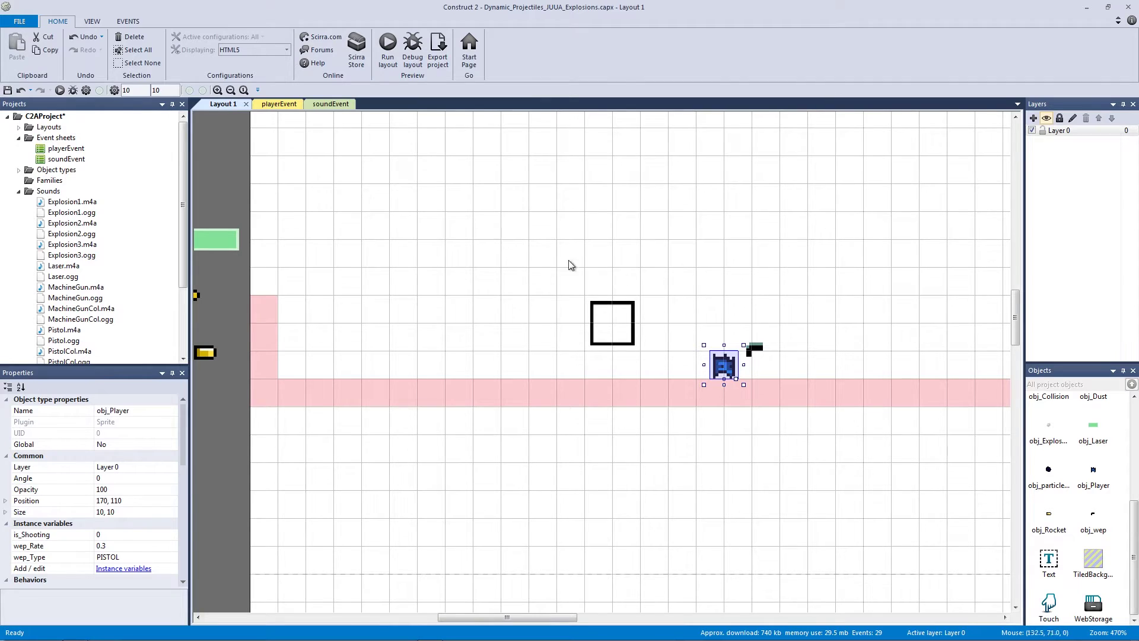
left_click_drag(704, 344, 623, 260)
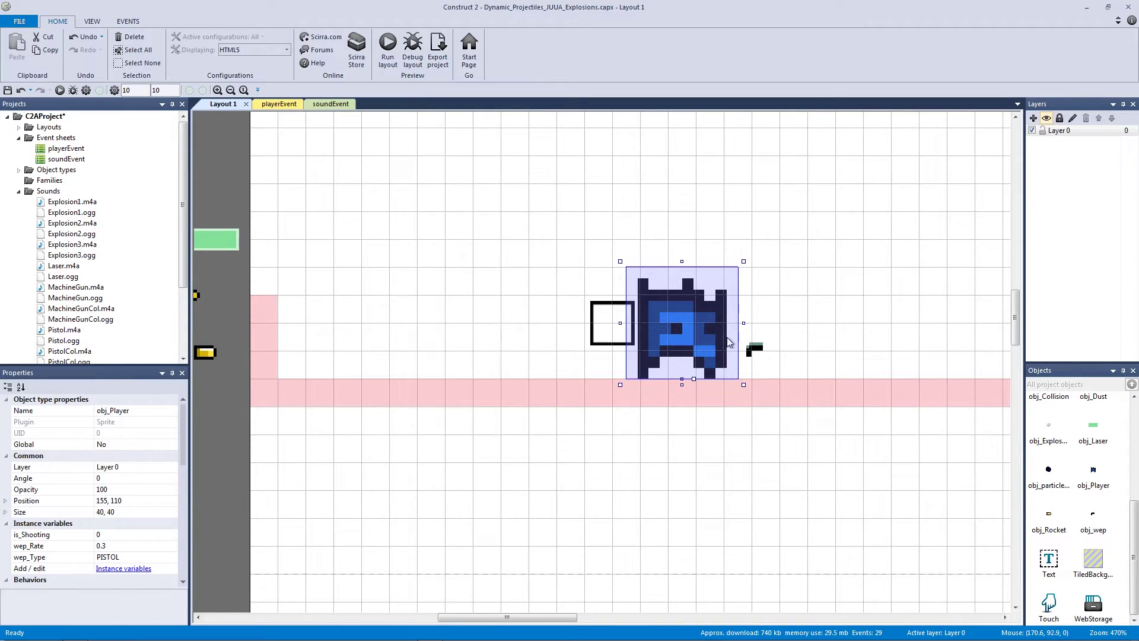
key("Escape")
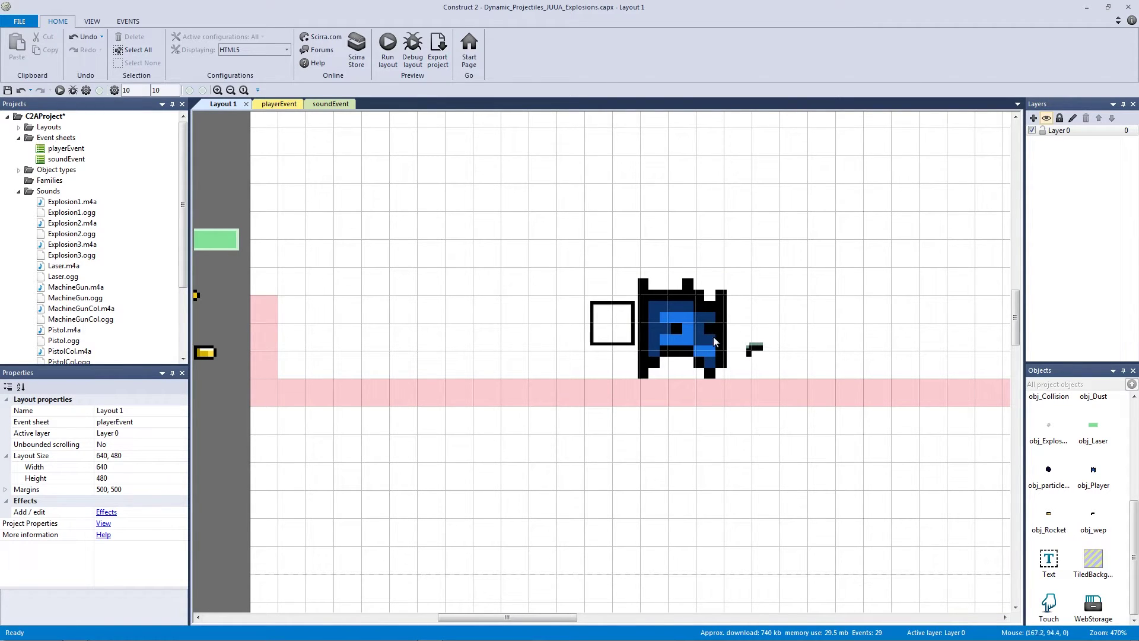
left_click_drag(823, 265, 653, 409)
left_click(856, 335)
left_click_drag(853, 344, 570, 301)
key("ctrl+z")
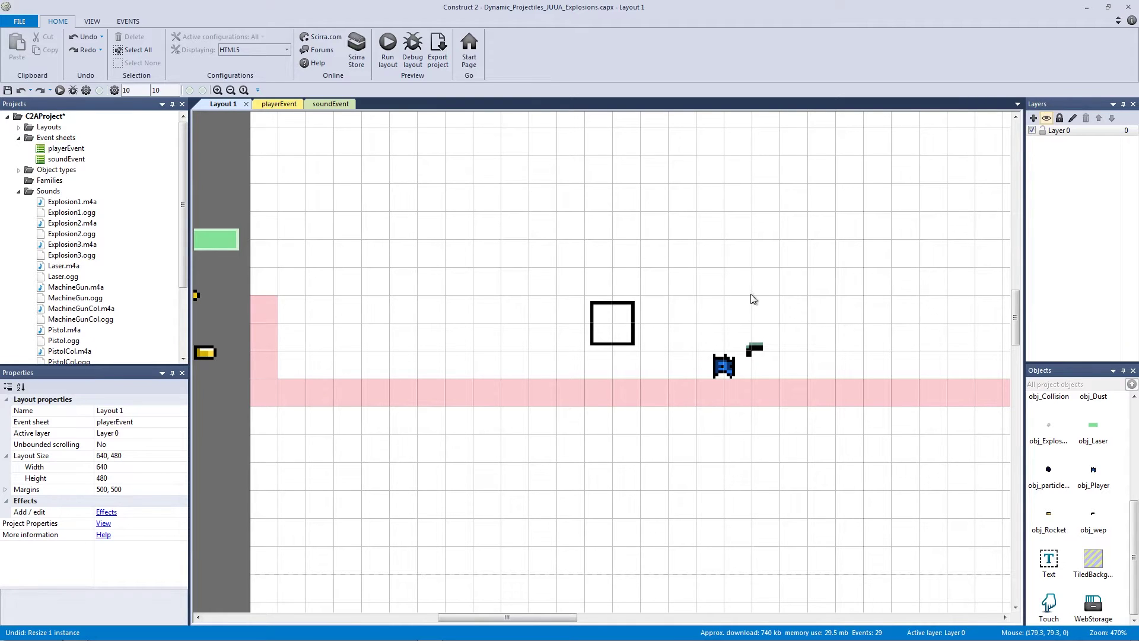
- Insert a new Sprite object into the layout, opening its blank image for editing
double_click(333, 290)
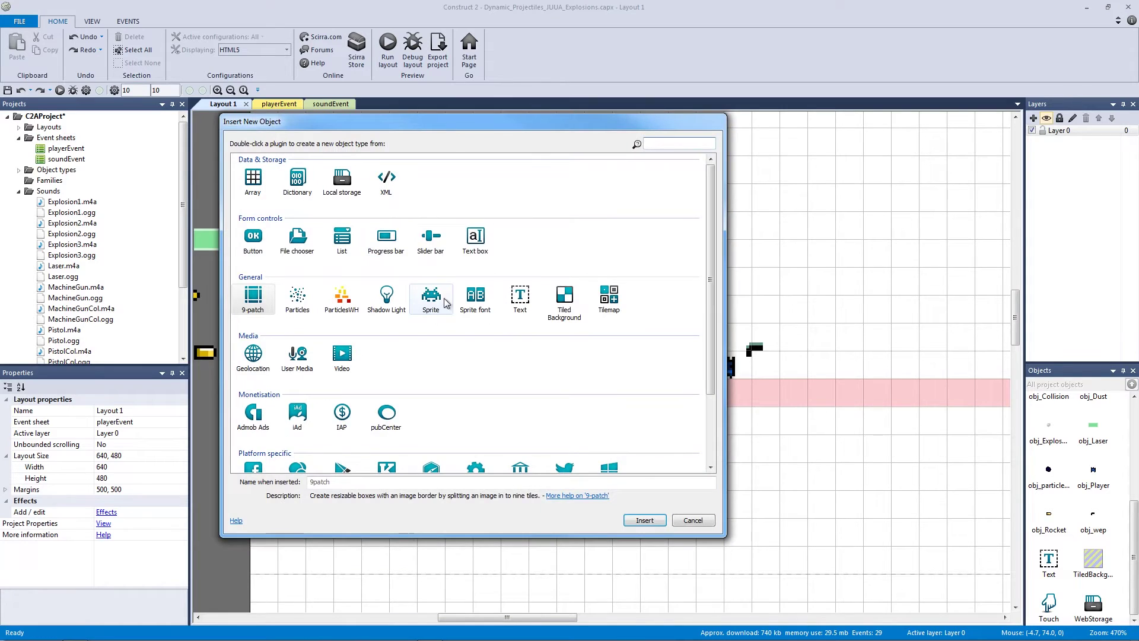
double_click(439, 300)
left_click(242, 291)
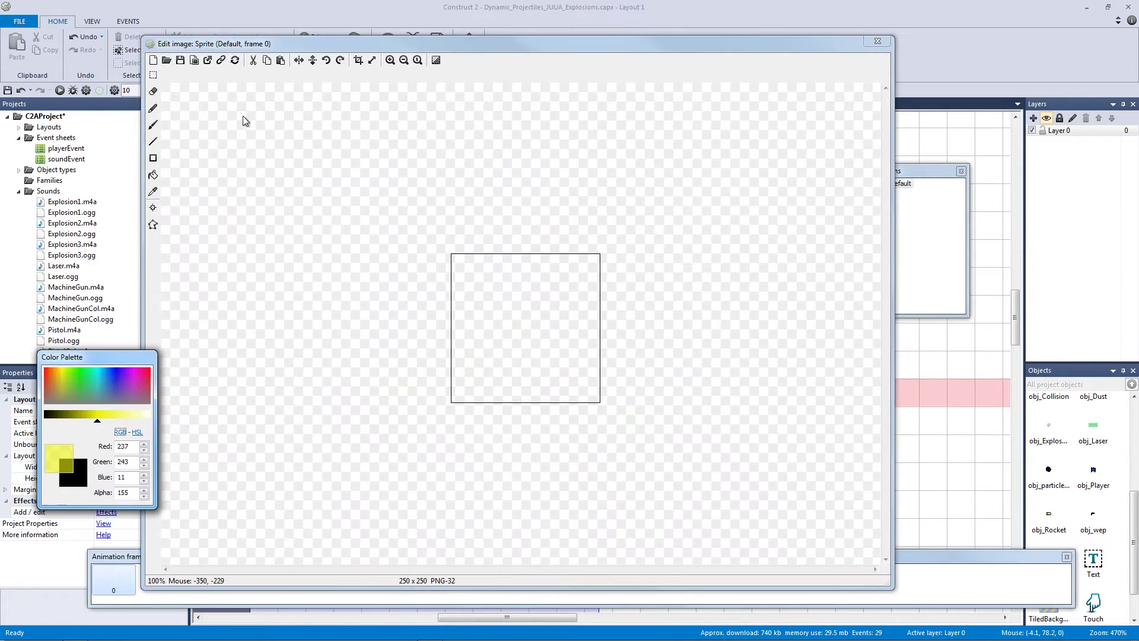
left_click(153, 125)
- Set the blank sprite's canvas to 8 by 8 pixels
left_click(372, 60)
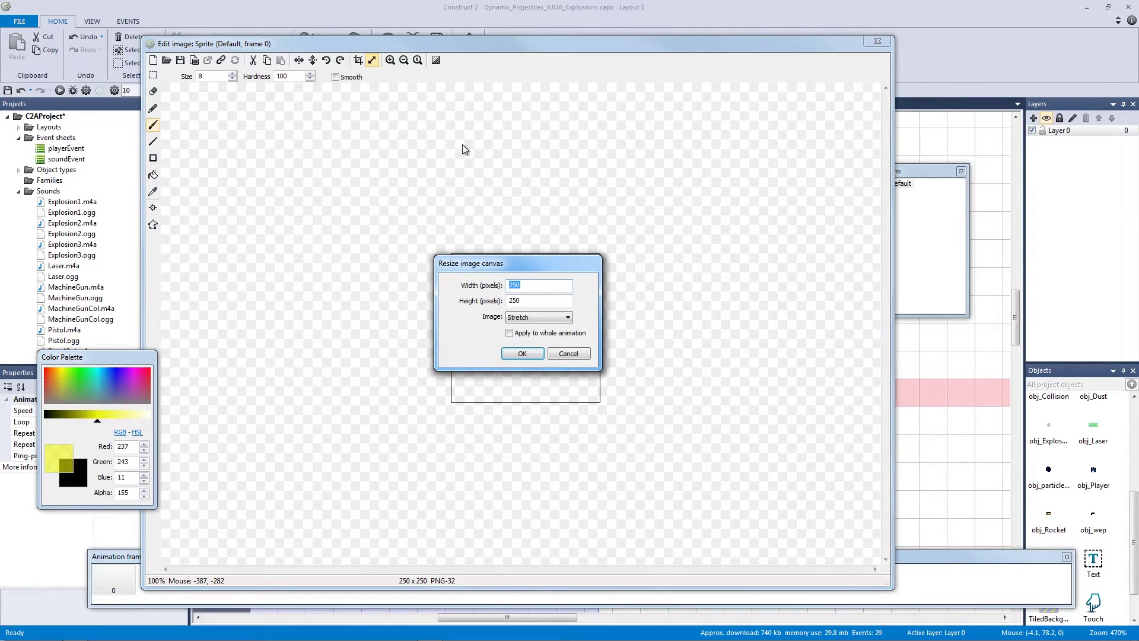
type("8")
key("Tab")
type("8")
key("Return")
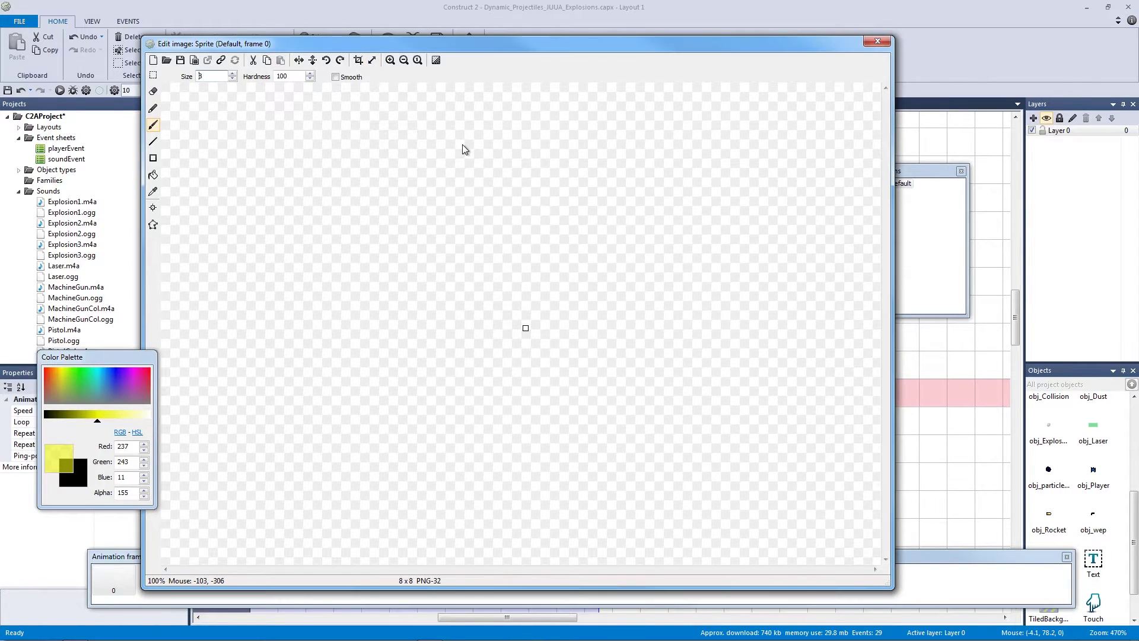
left_click(372, 60)
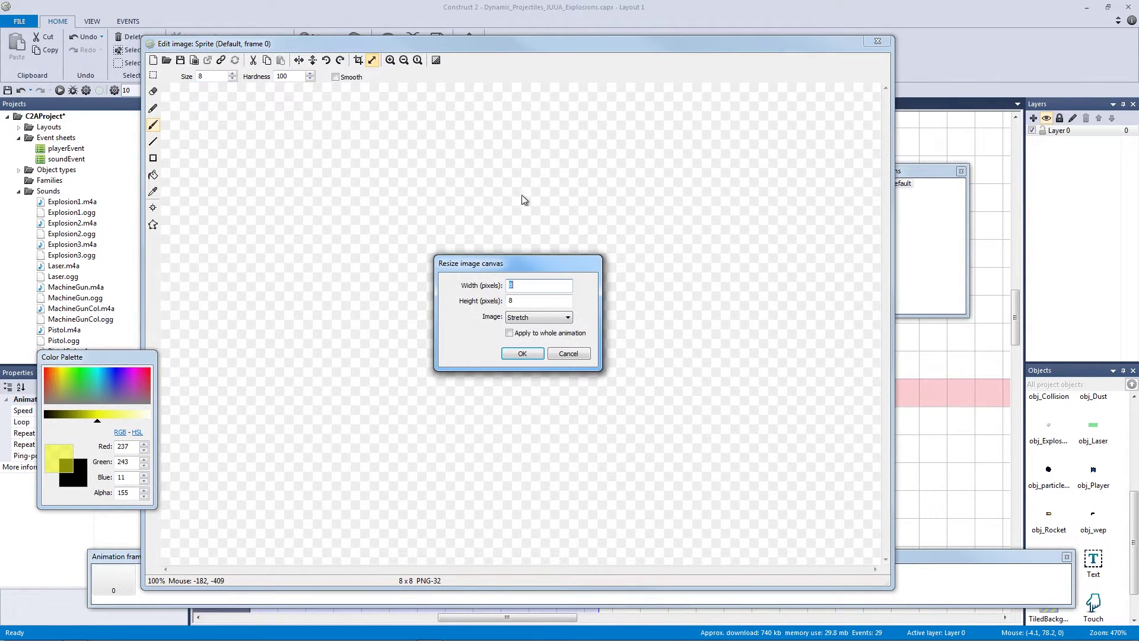
left_click(567, 354)
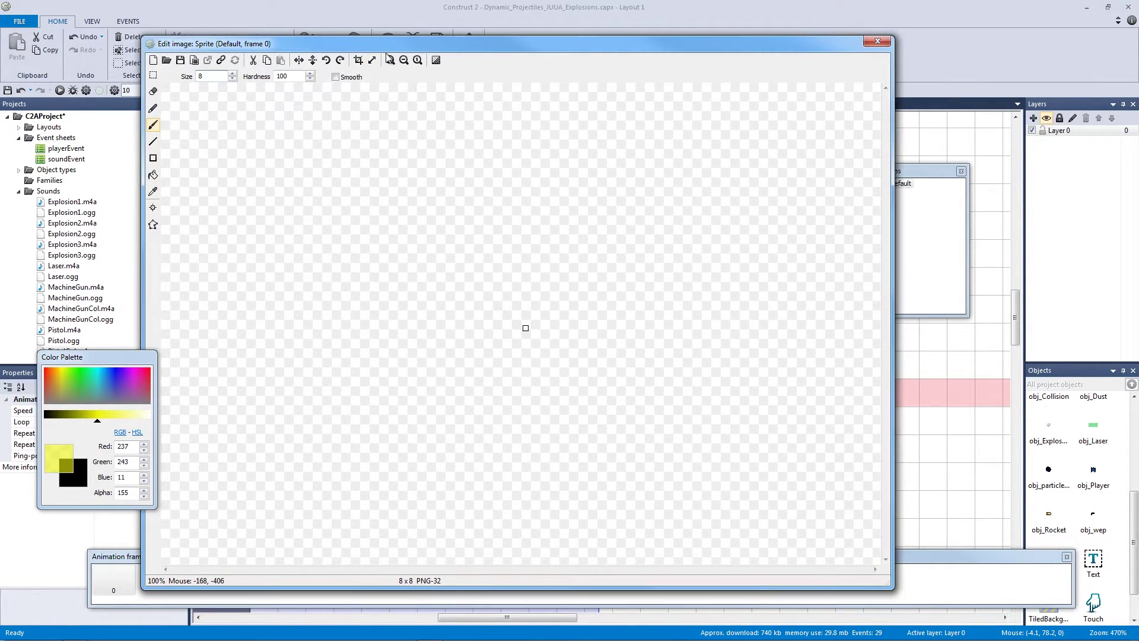
- Zoom in and change the canvas size to 10 by 10 pixels
left_click(390, 60)
left_click(389, 60)
left_click(390, 60)
left_click(390, 60)
left_click(372, 60)
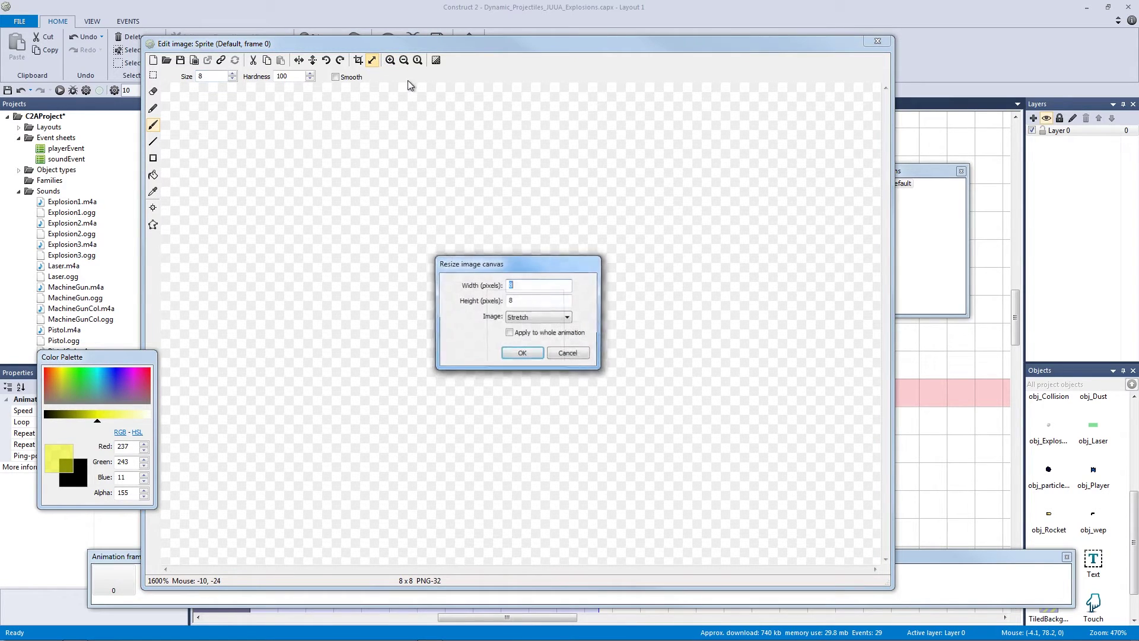
type("4")
type("0")
key("Tab")
type("10")
key("Return")
left_click(390, 60)
- Paint a semi-transparent yellow round dot on the 10 x 10 image, then close the image editor
left_click_drag(440, 300, 454, 340)
key("ctrl+z")
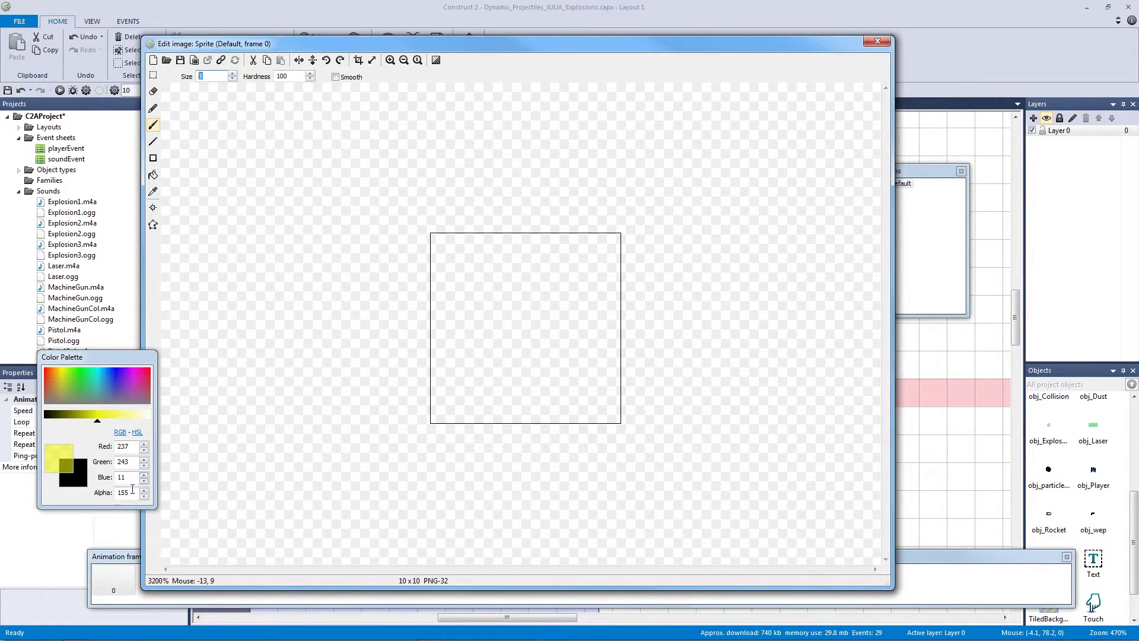
left_click_drag(65, 390, 58, 368)
double_click(117, 492)
mouse_move(69, 385)
left_mouse_down()
mouse_move(66, 366)
mouse_move(79, 389)
mouse_move(61, 372)
left_mouse_up()
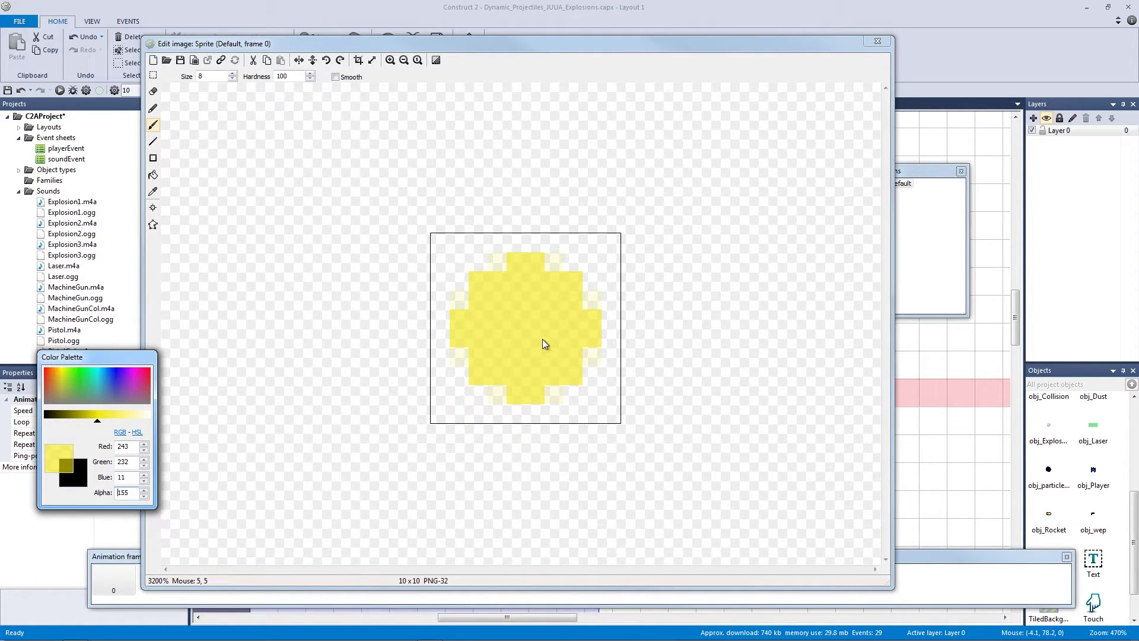
left_click(543, 343)
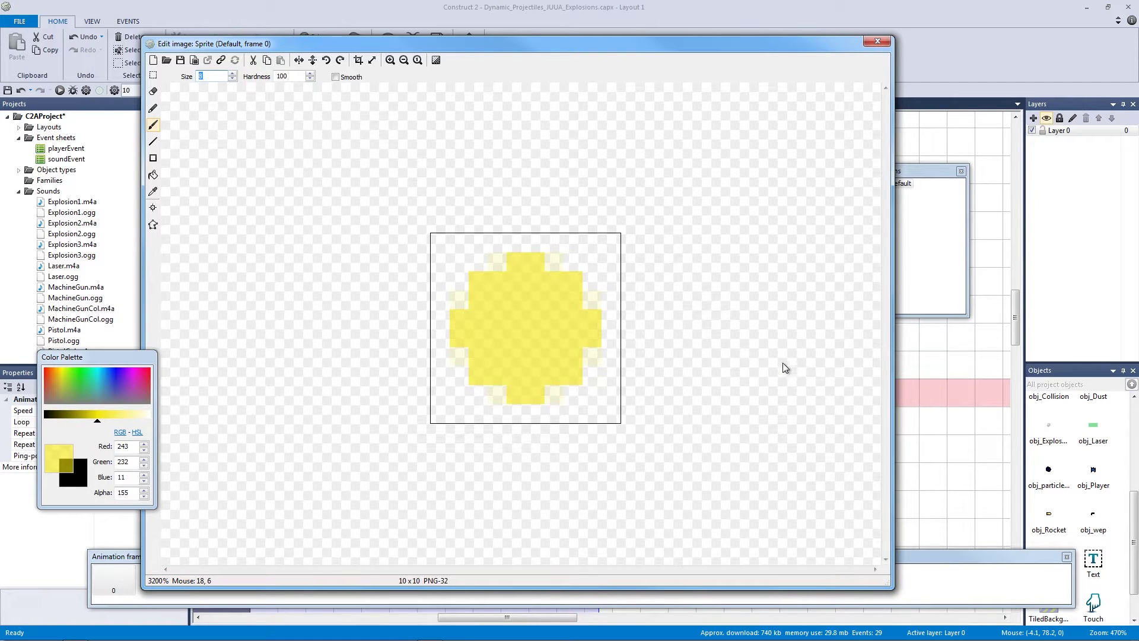
left_click(878, 41)
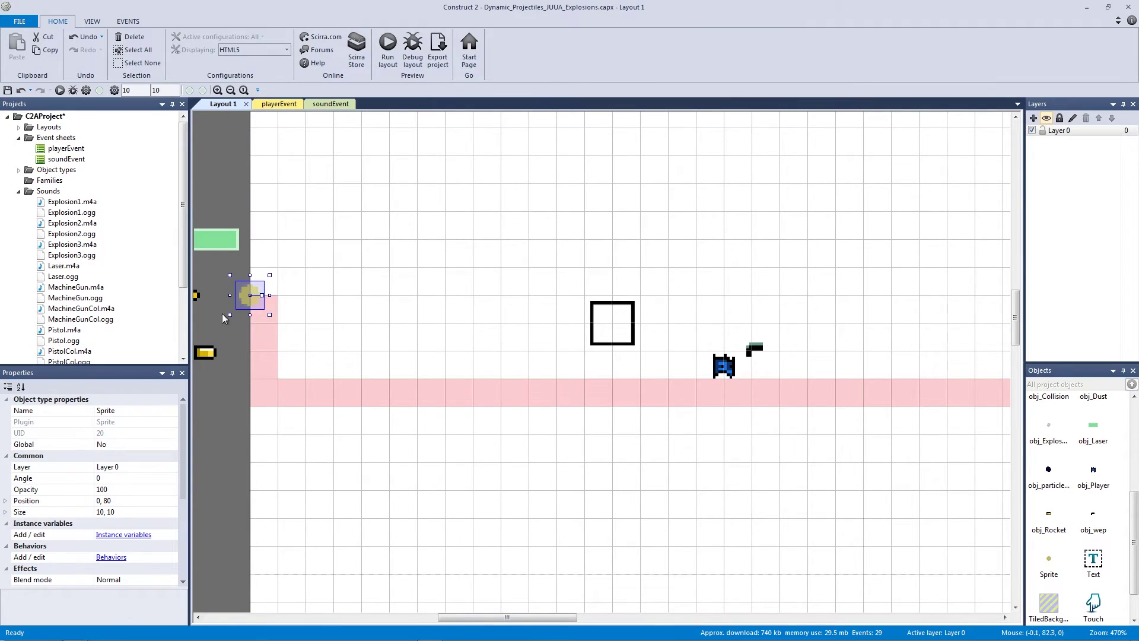
- Rename the new sprite to obj_muzzle_flash and nudge it one grid cell left
left_click(158, 409)
type("o")
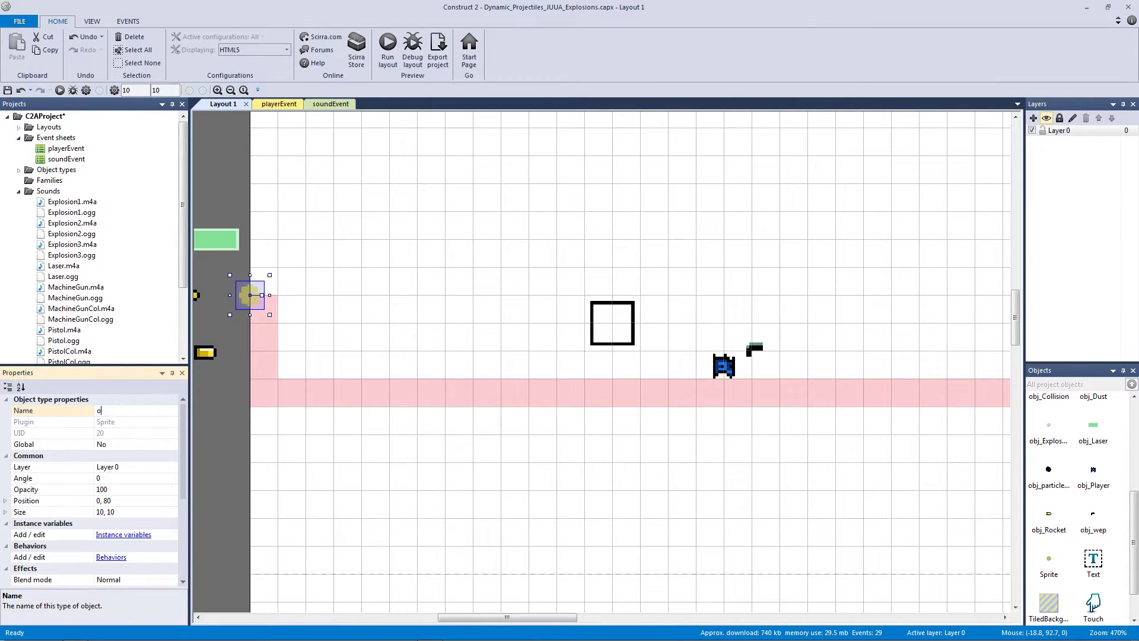
type("bj_muzzle_flash")
key("Return")
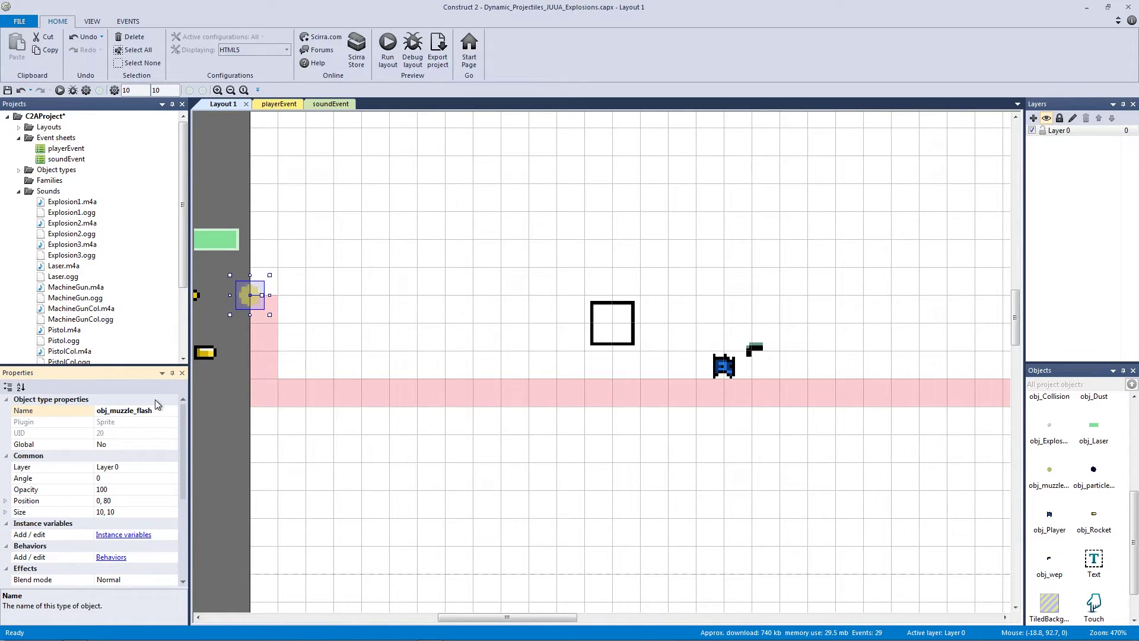
left_click_drag(255, 303, 226, 302)
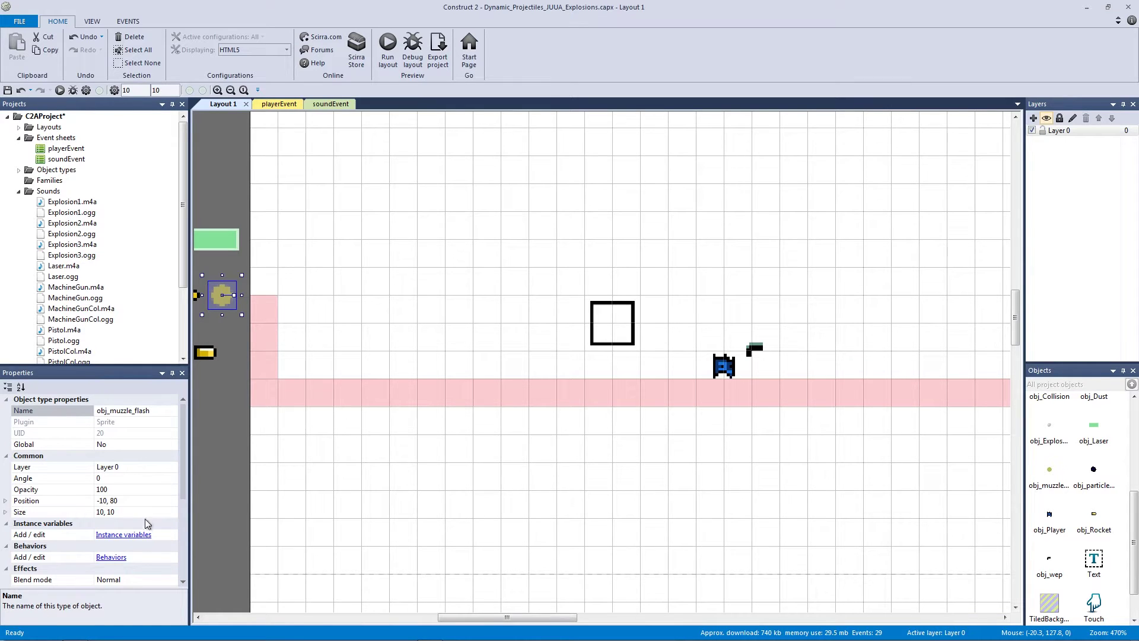
- Add the Fade behavior to obj_muzzle_flash
left_click(120, 559)
left_click(521, 339)
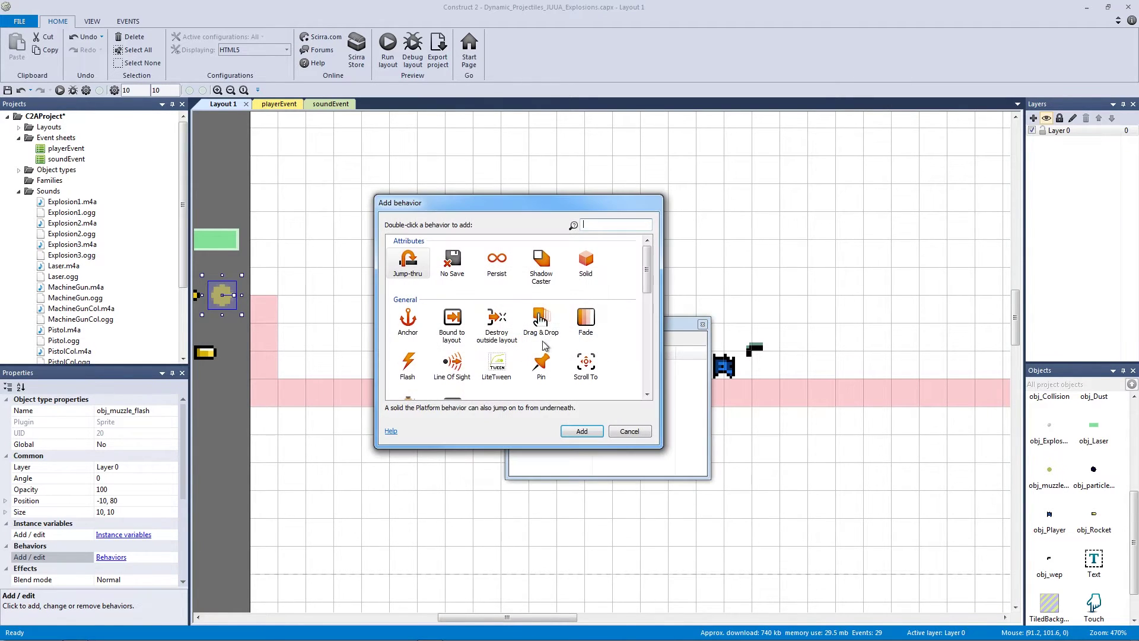
left_click(587, 325)
left_click(581, 431)
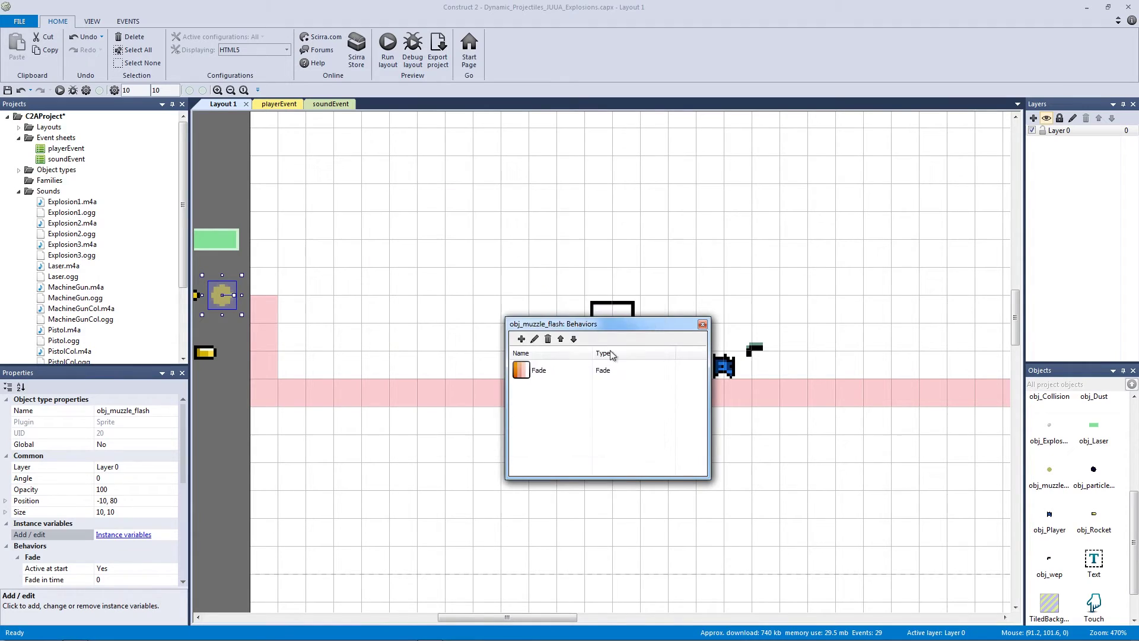
left_click(703, 325)
- Set the Fade behavior's Fade out time to 0.05 seconds
left_click_drag(187, 469, 184, 511)
left_click(73, 482)
left_click(73, 490)
left_click(73, 501)
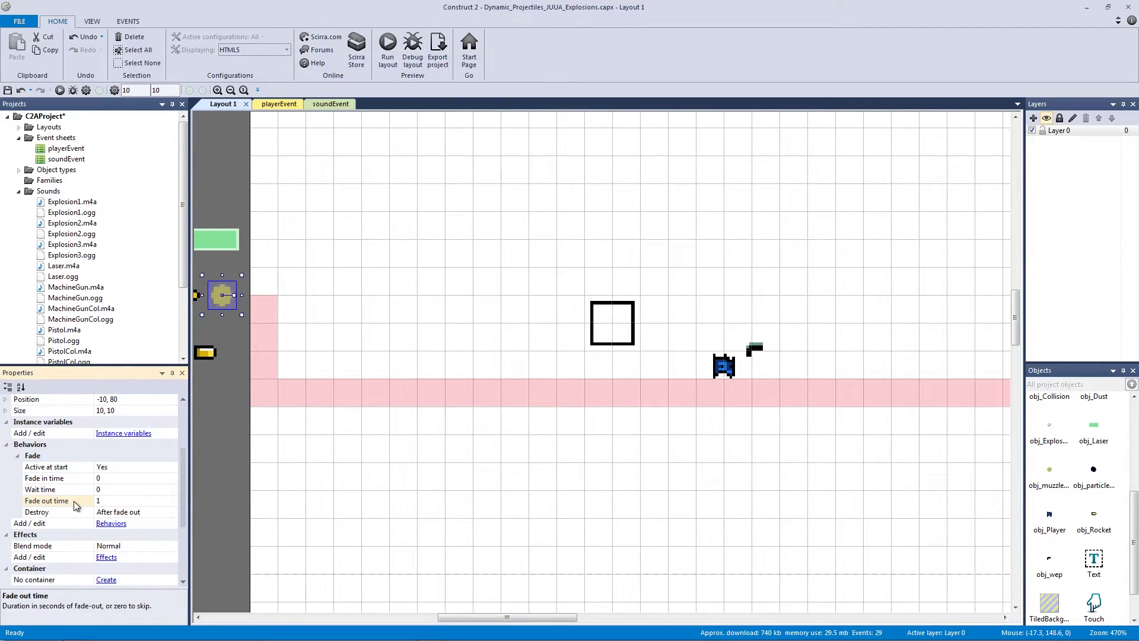
left_click(110, 500)
key("Return")
- In the playerEvent PISTOL event, duplicate the Spawn obj_Bullet action, move it second, and switch its object to obj_muzzle_flash
left_click(277, 105)
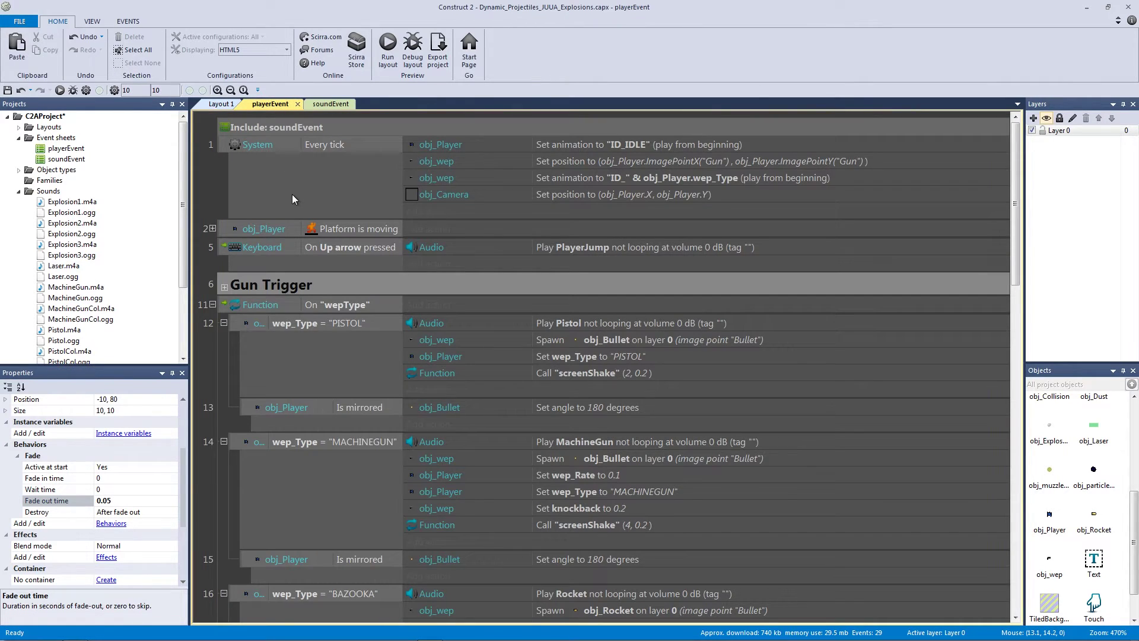
left_click(331, 320)
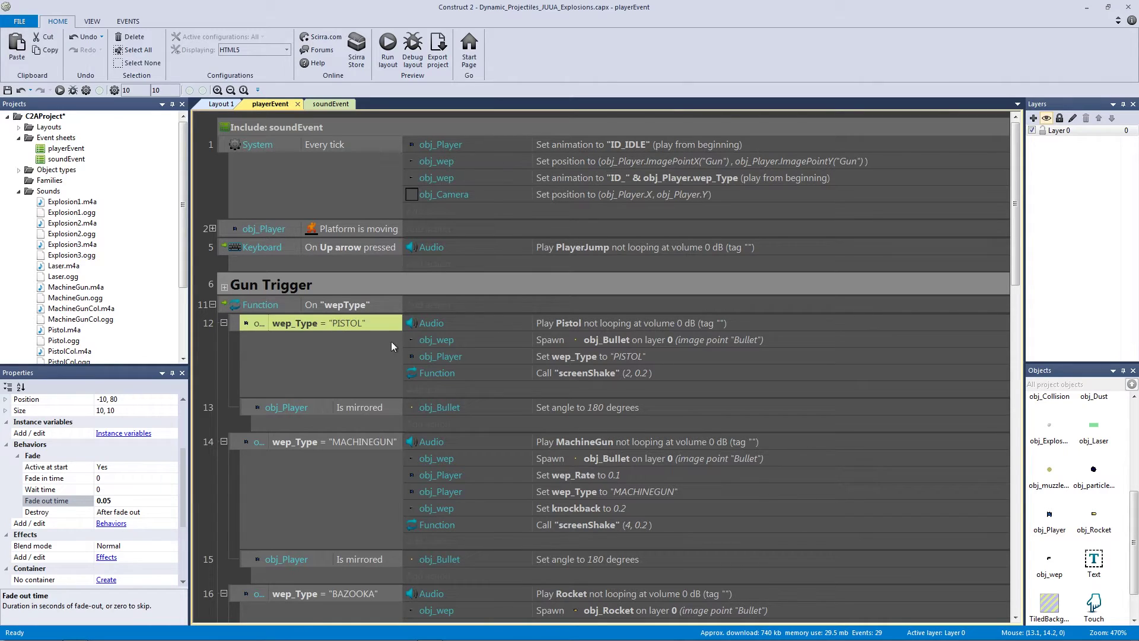
left_click(504, 341)
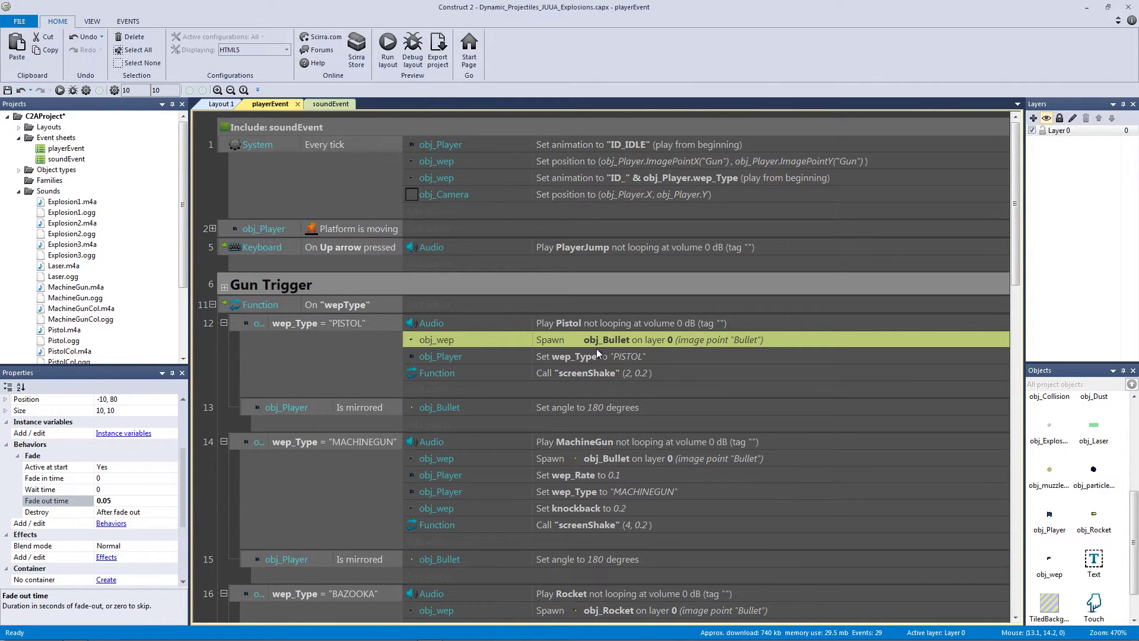
key("ctrl+v")
left_click_drag(628, 390, 656, 350)
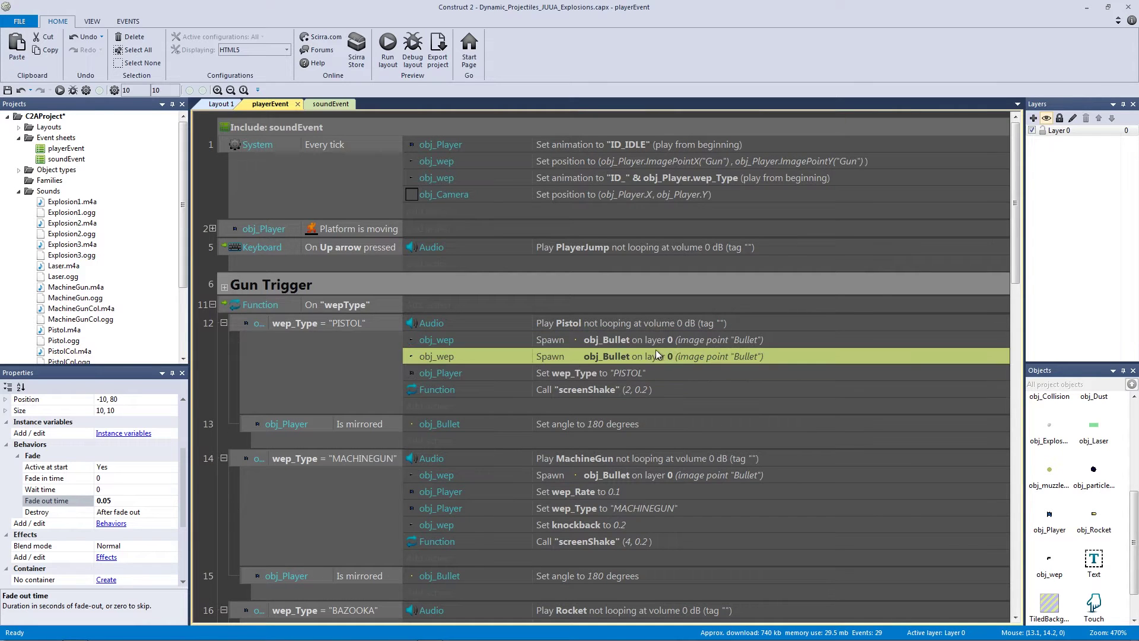
double_click(673, 351)
left_click(500, 231)
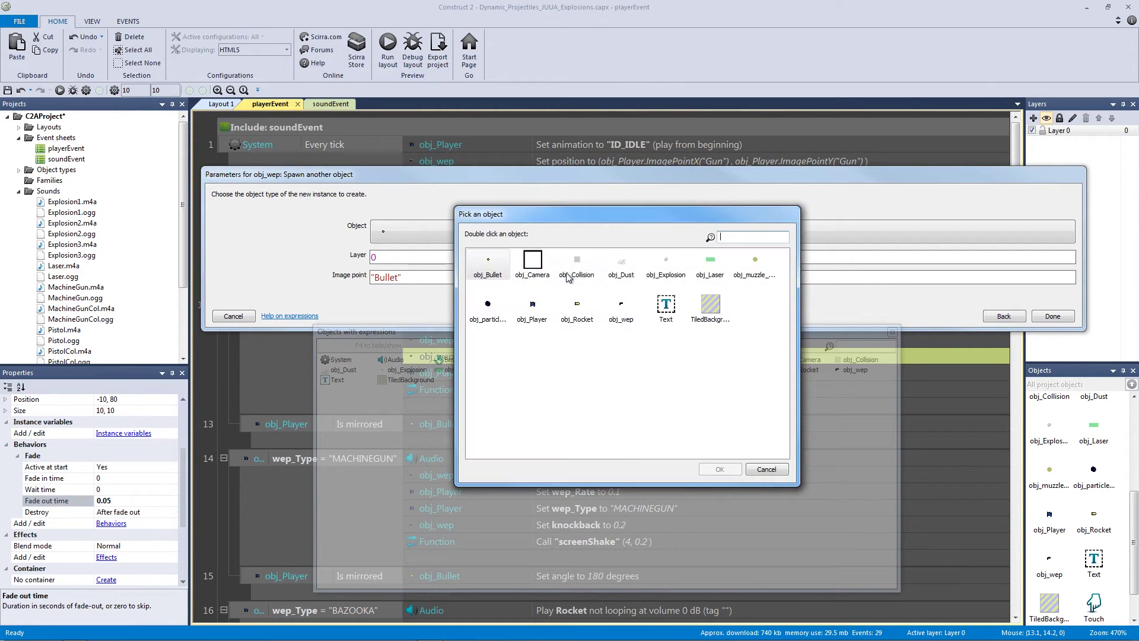
double_click(755, 266)
- Confirm the obj_muzzle_flash spawn at image point Bullet and test-fire the pistol three times in a browser preview
left_click(1052, 316)
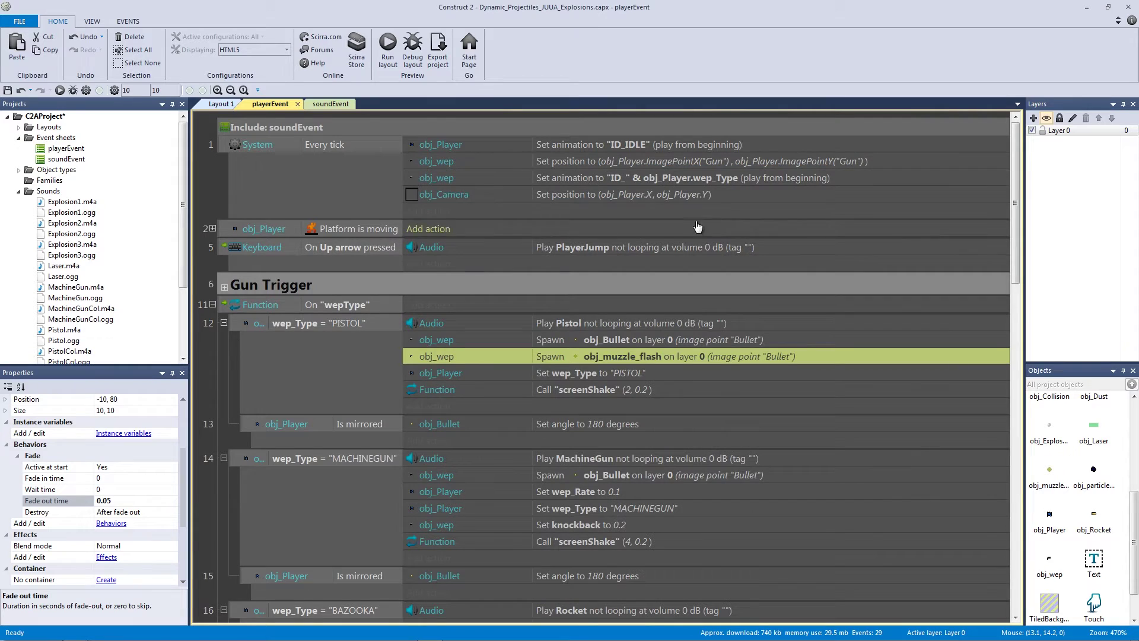
left_click(388, 47)
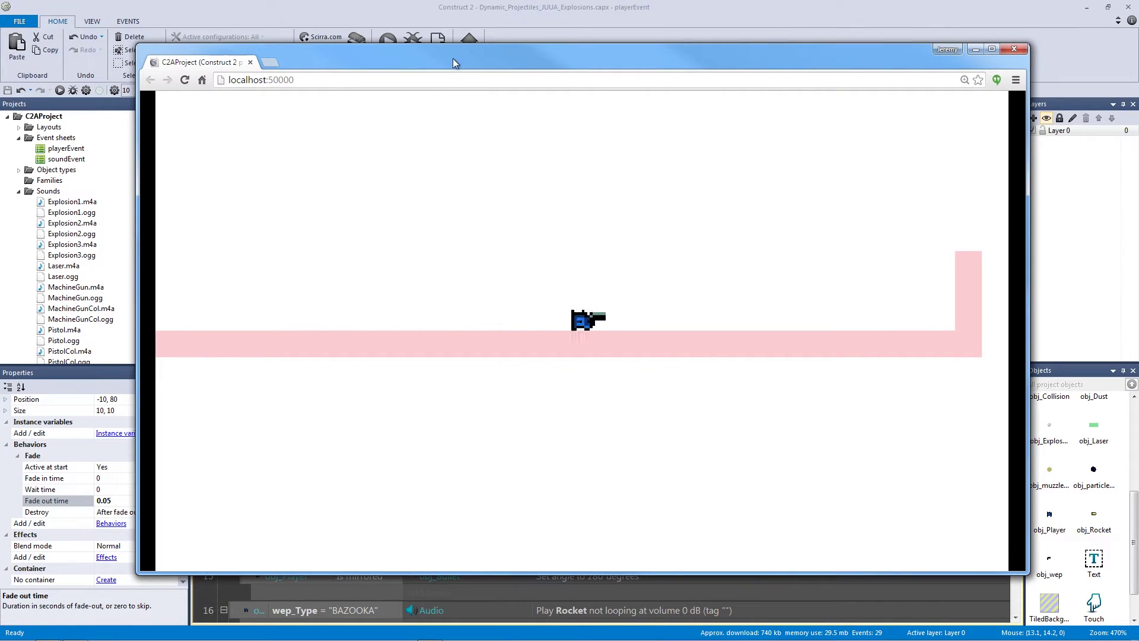
left_click(593, 241)
left_click(647, 257)
left_click(712, 271)
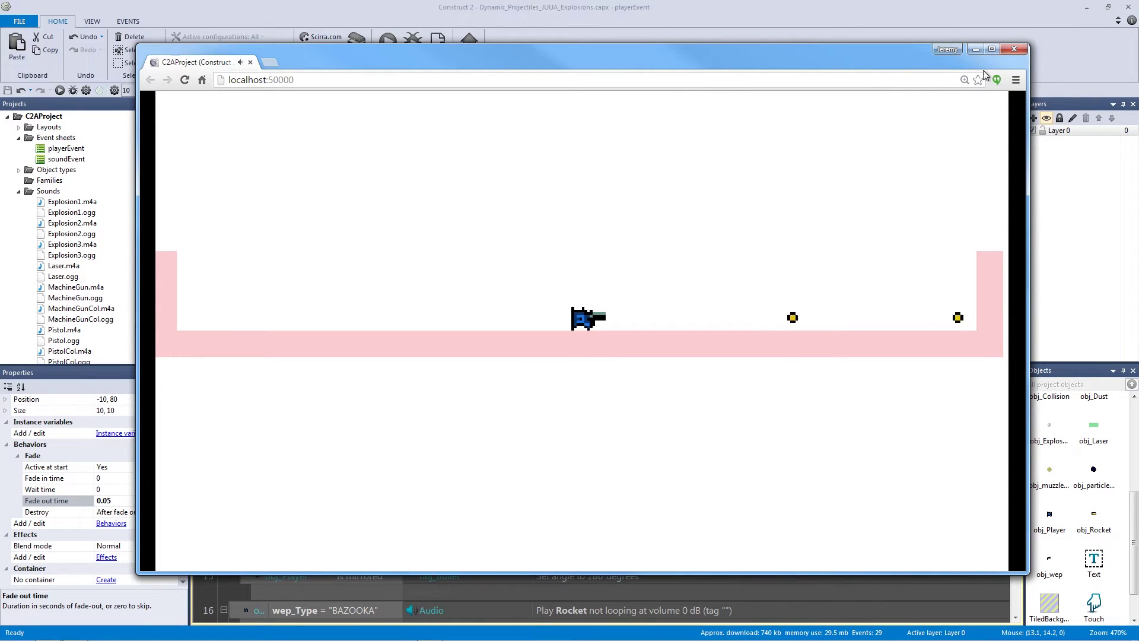
left_click(1010, 52)
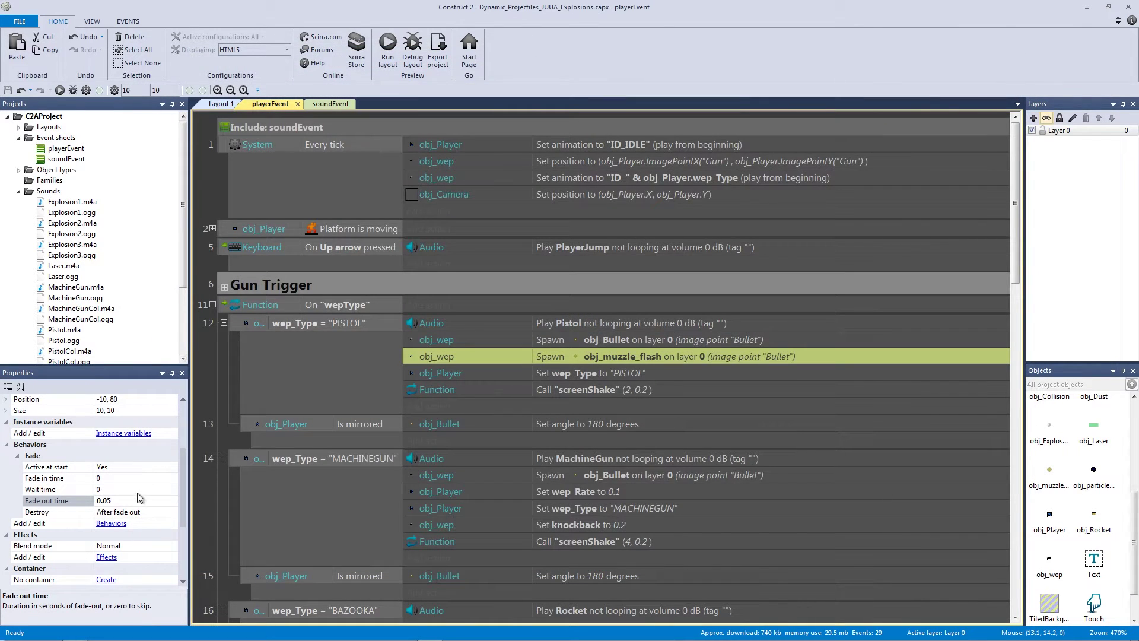
- Change the muzzle flash's Fade out time from 0.05 to 0.09 seconds
left_click(149, 502)
key("Return")
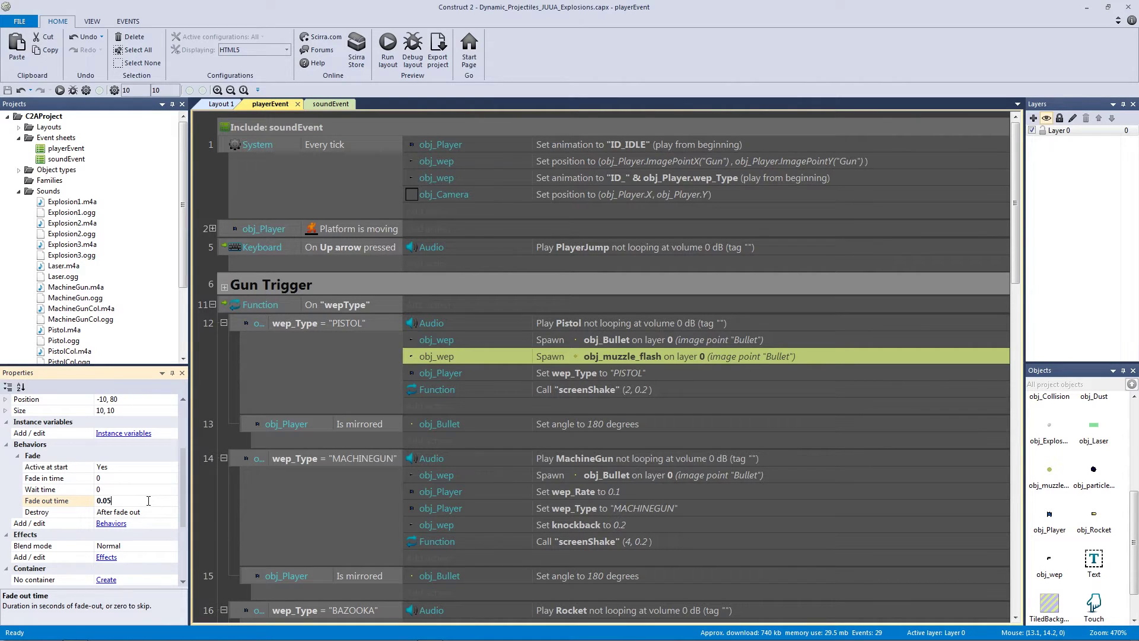
key("BackSpace")
type("09")
key("Return")
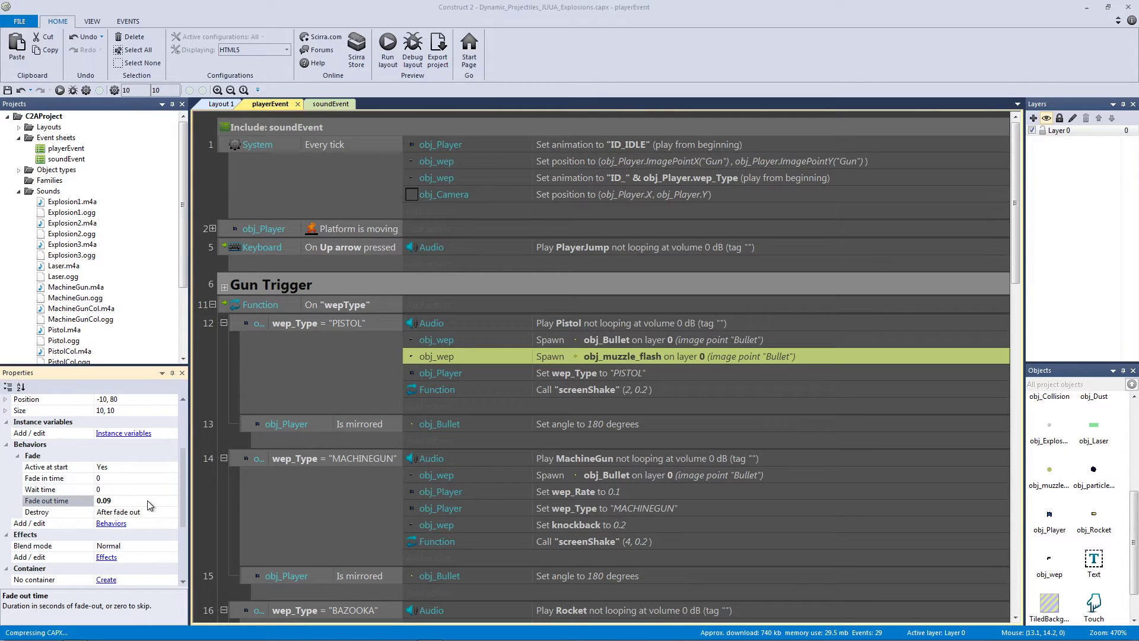
- Preview the game in the browser and fire the pistol right and left to check the longer fade
left_click(389, 49)
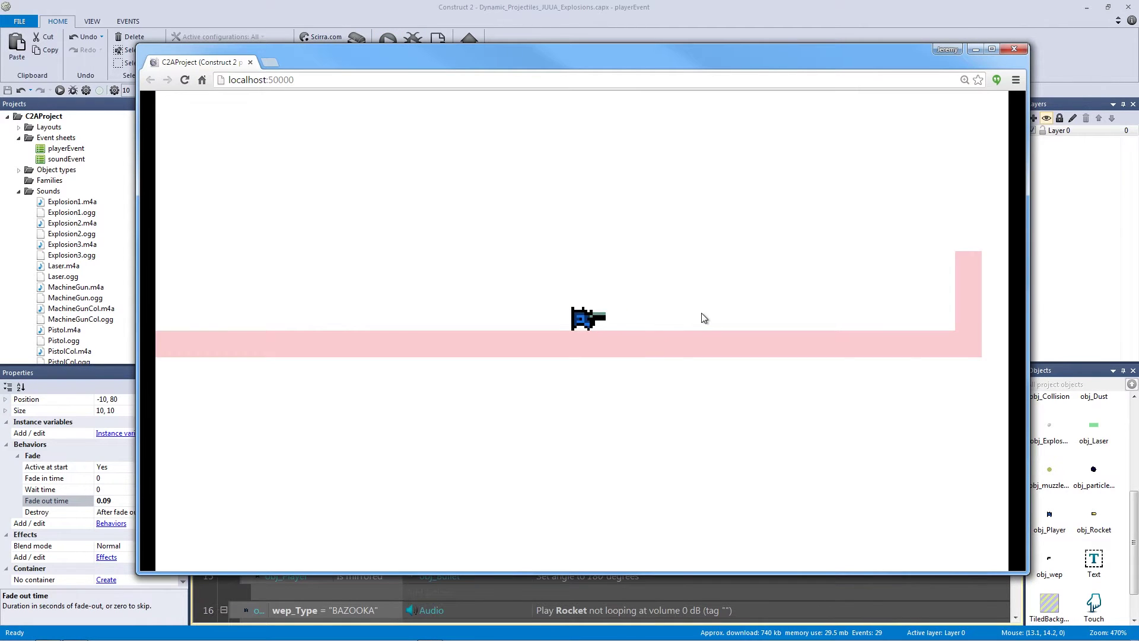
left_click(703, 313)
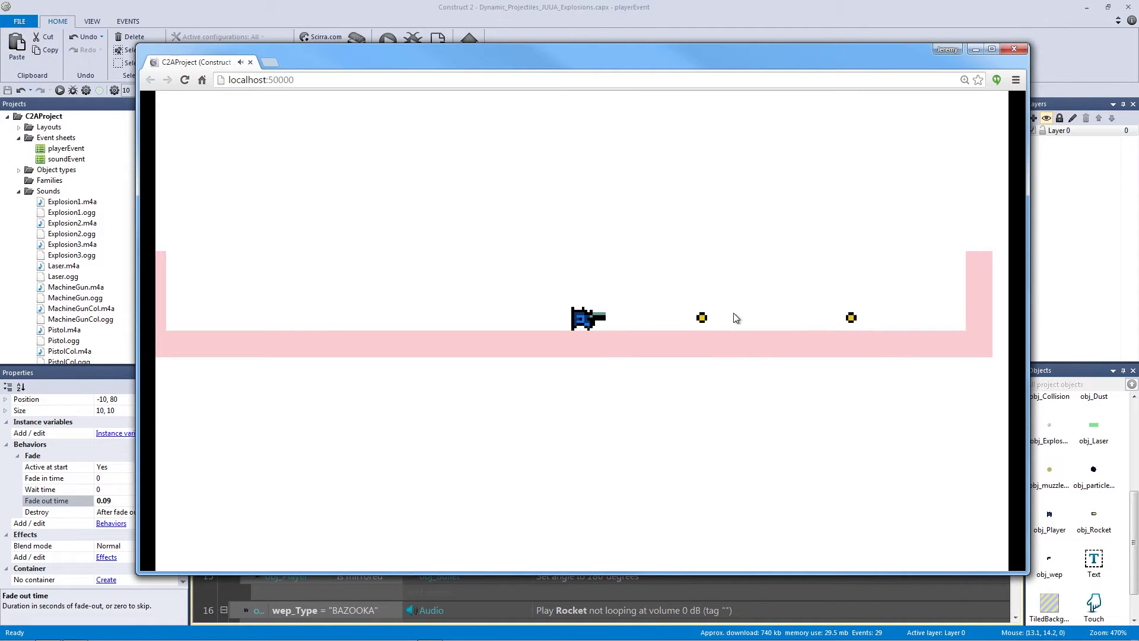
key("Left")
left_click(735, 314)
left_click(735, 314)
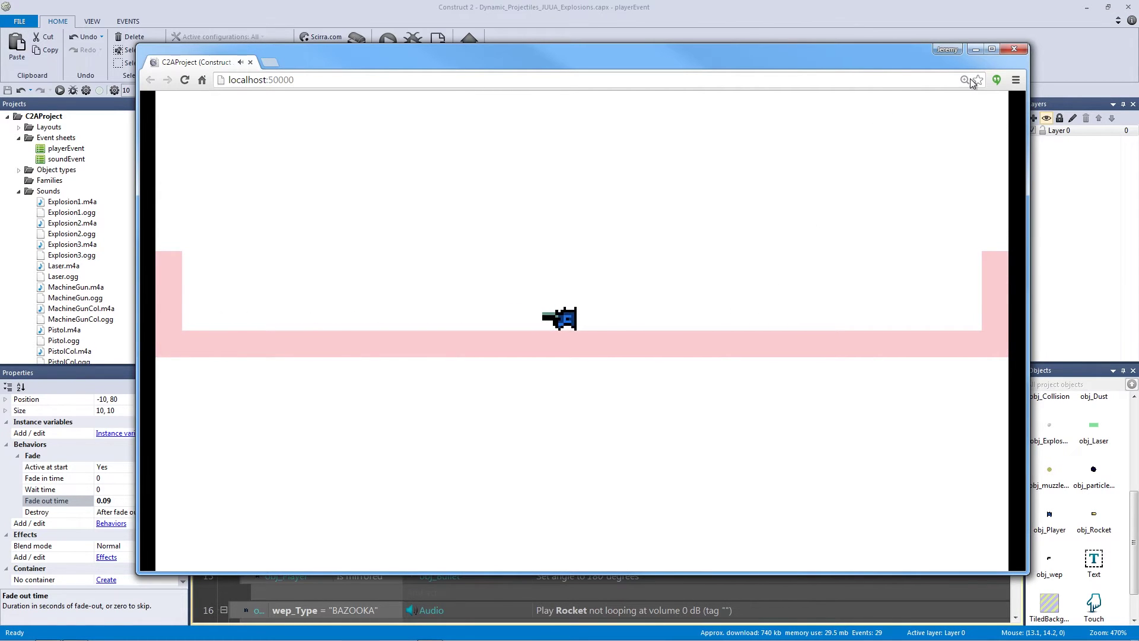
left_click(1013, 48)
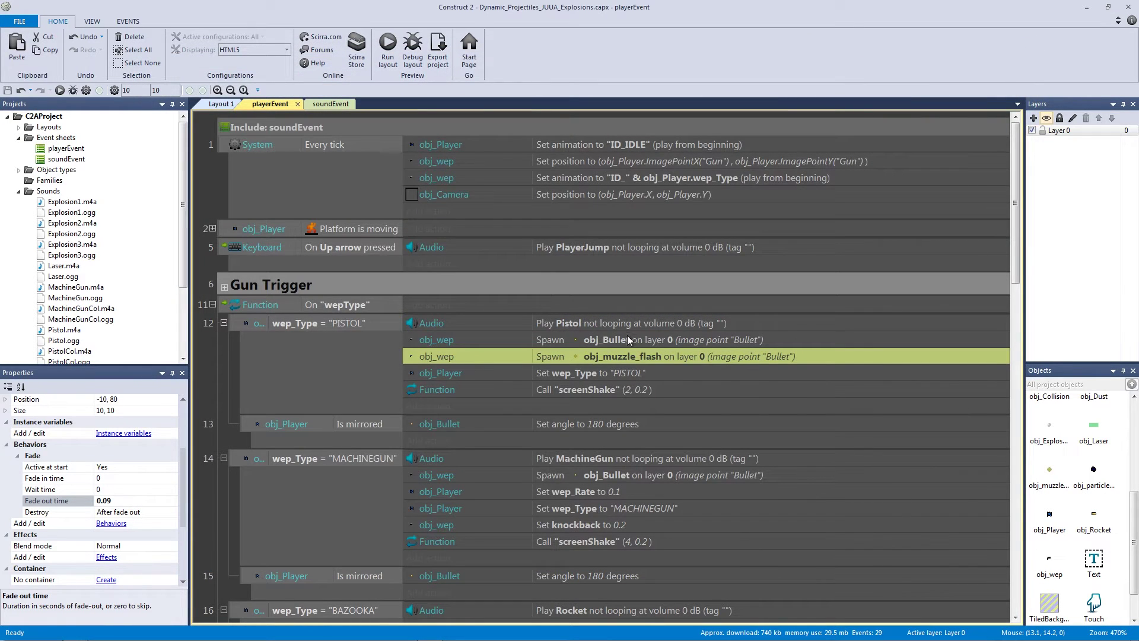
- Stretch the obj_muzzle_flash image canvas to 32 x 32 pixels and close the image editor
double_click(1049, 471)
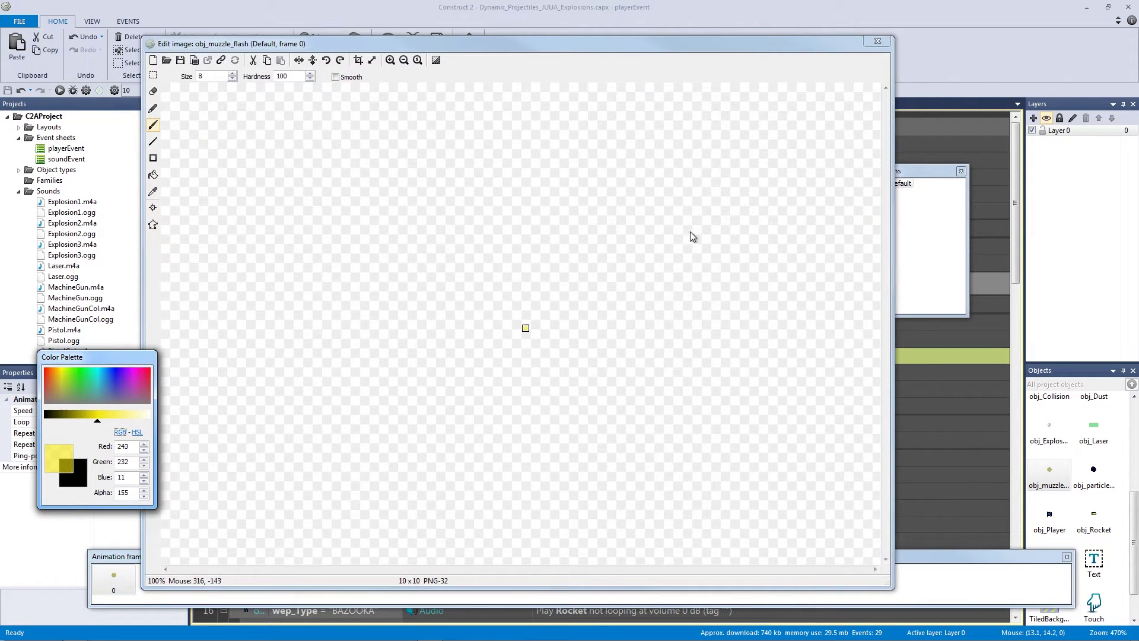
left_click(393, 61)
left_click(393, 61)
left_click(393, 61)
left_click(393, 61)
left_click(393, 61)
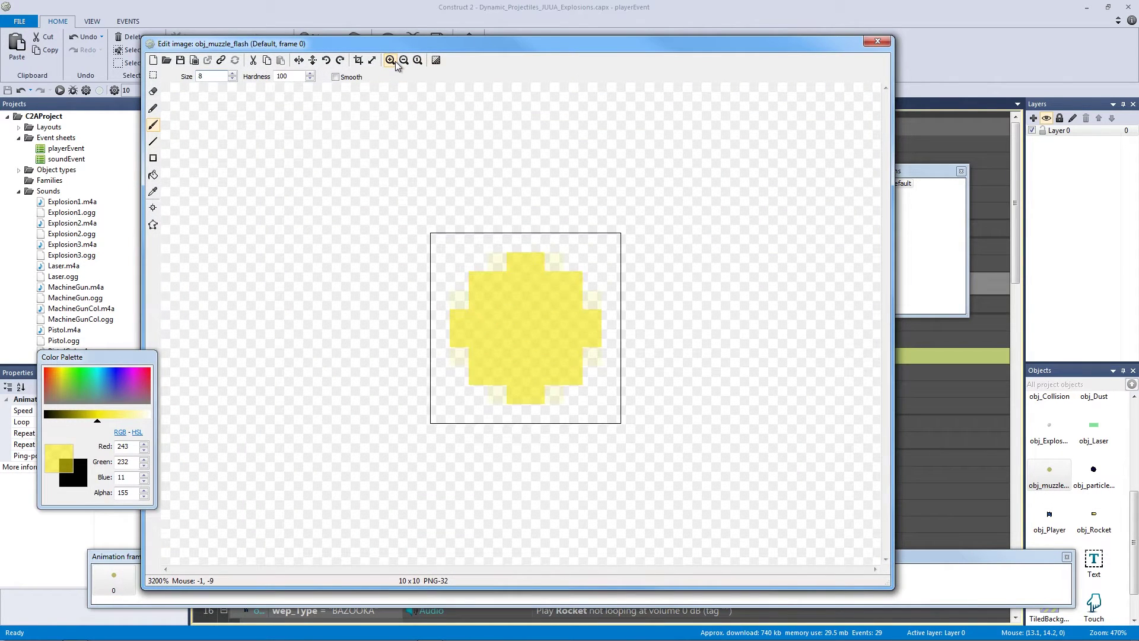
left_click(372, 60)
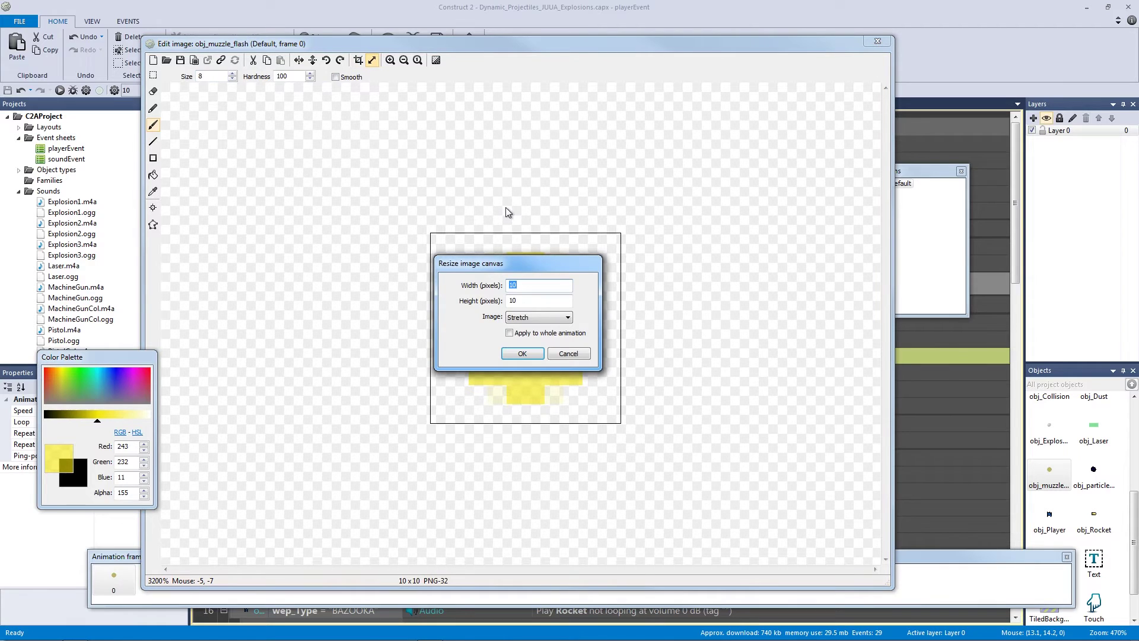
type("32")
key("Tab")
type("32")
key("Return")
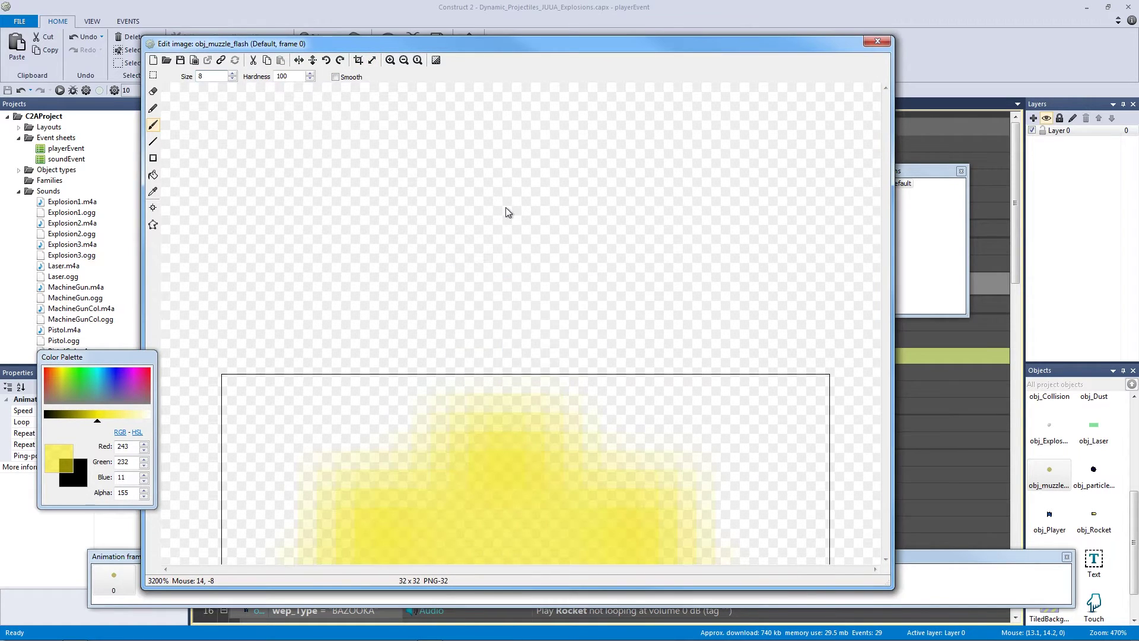
scroll(541, 203, "down", 2)
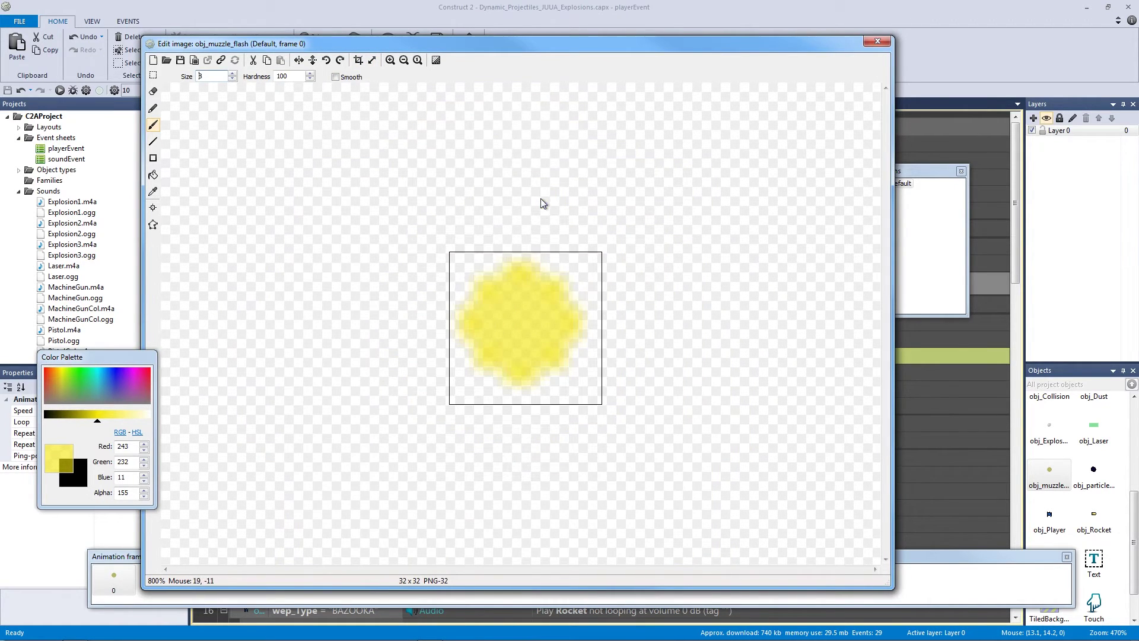
scroll(524, 238, "up", 1)
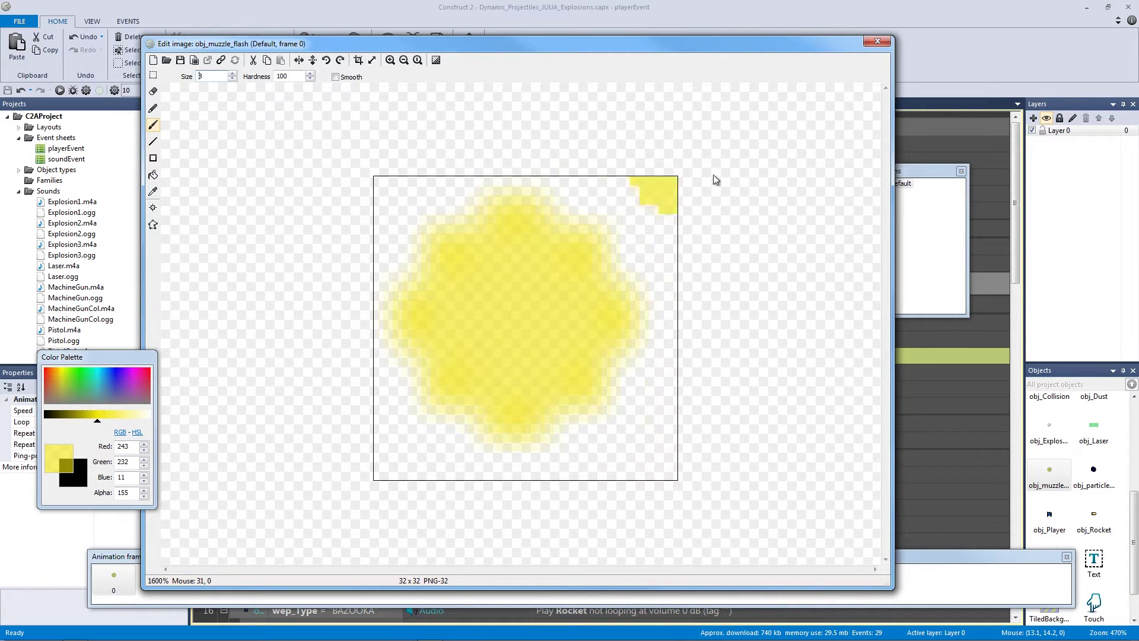
left_click(877, 41)
left_click(387, 47)
key("space")
key("Left")
key("space")
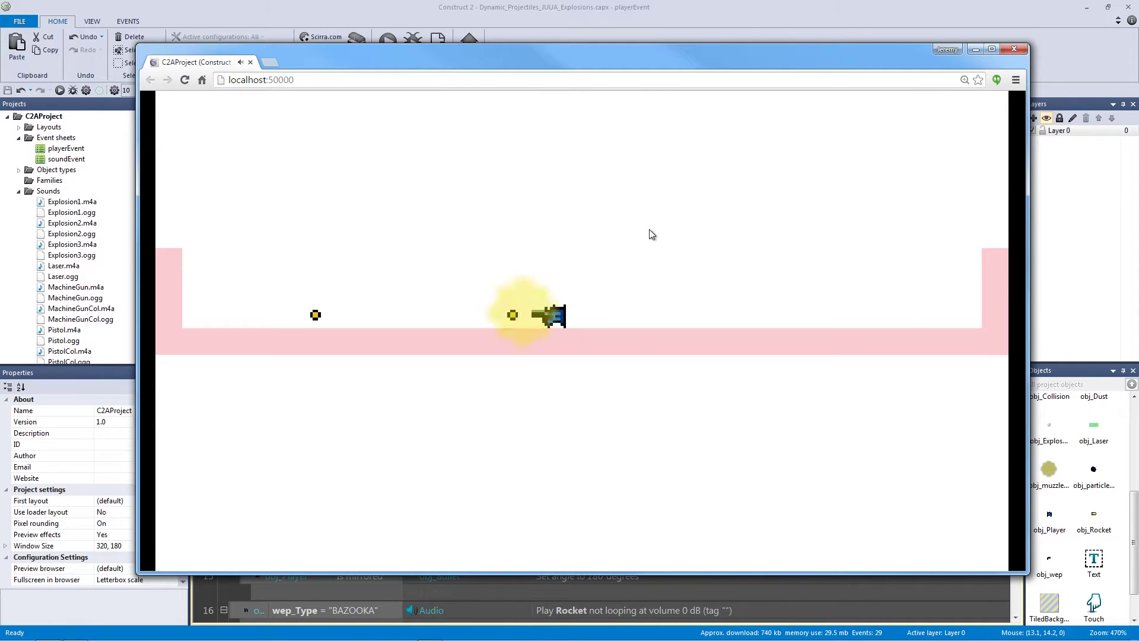
key("space")
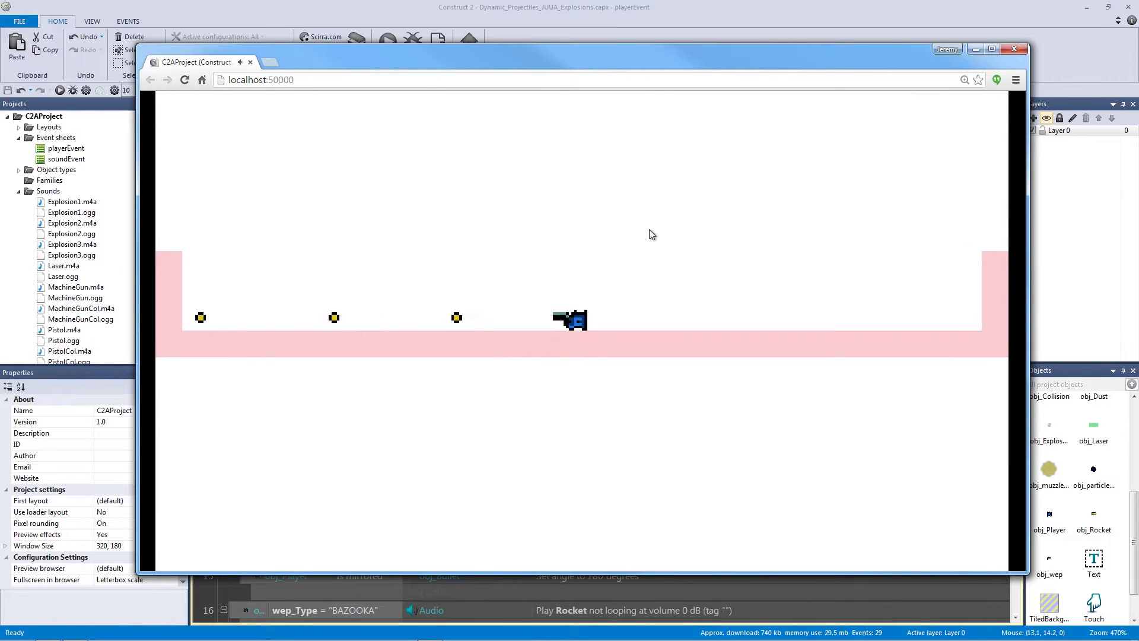
key("Right")
key("space")
key("space")
key("space")
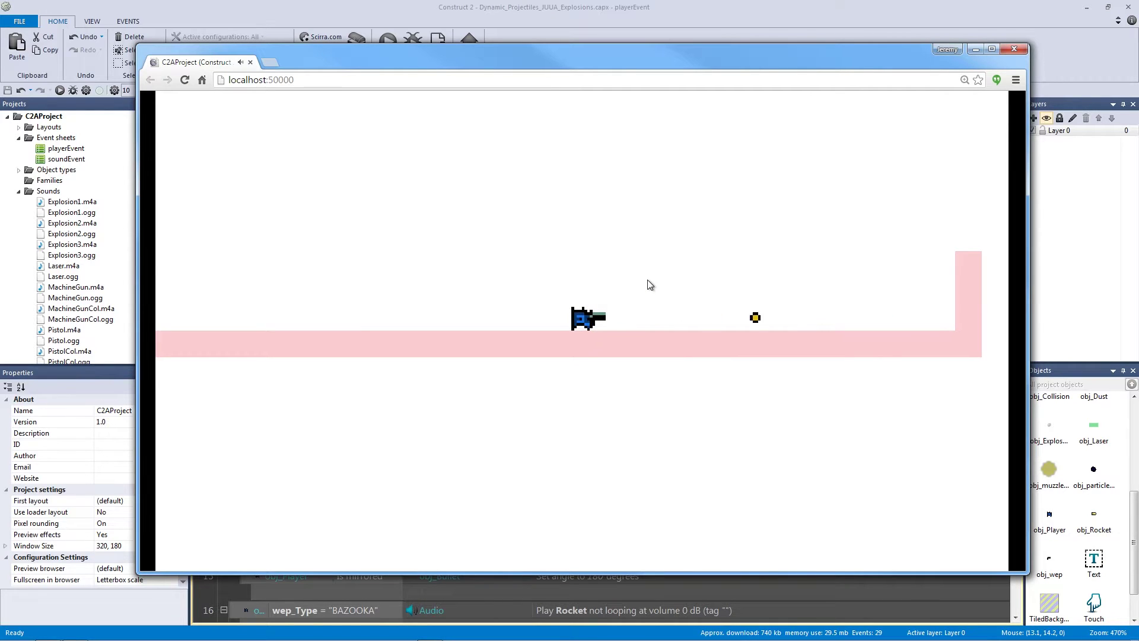
key("space")
key("space")
key("space")
left_click(1014, 48)
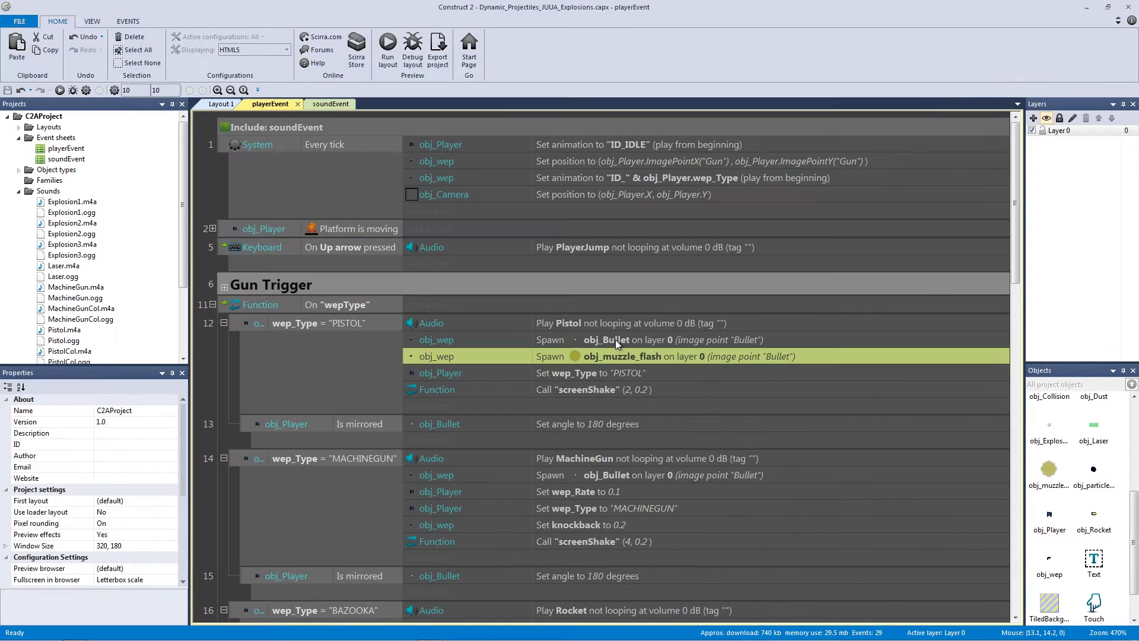
- Open the obj_muzzle_flash image and resize its canvas to 10 by 10 pixels
double_click(614, 356)
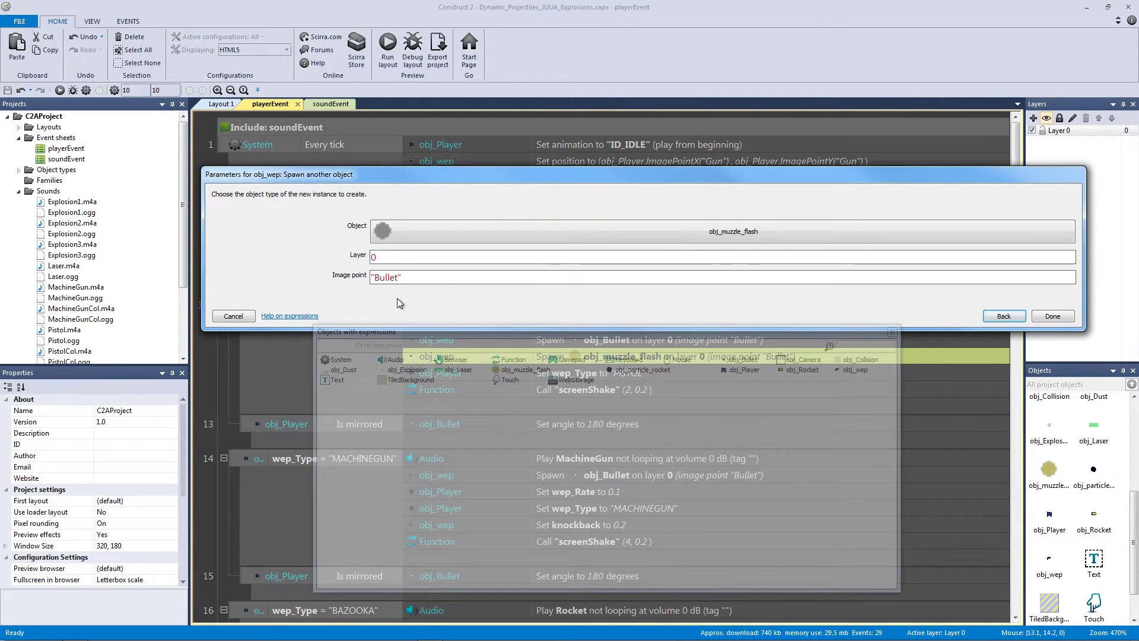
left_click(233, 316)
double_click(1048, 472)
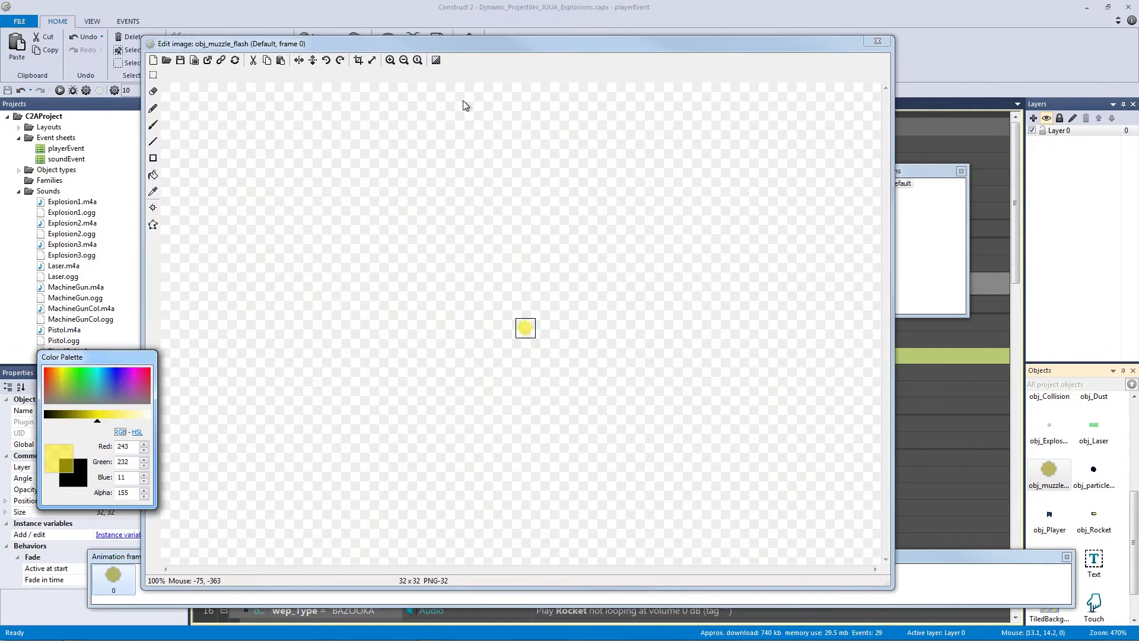
left_click(391, 60)
left_click(391, 60)
left_click(390, 60)
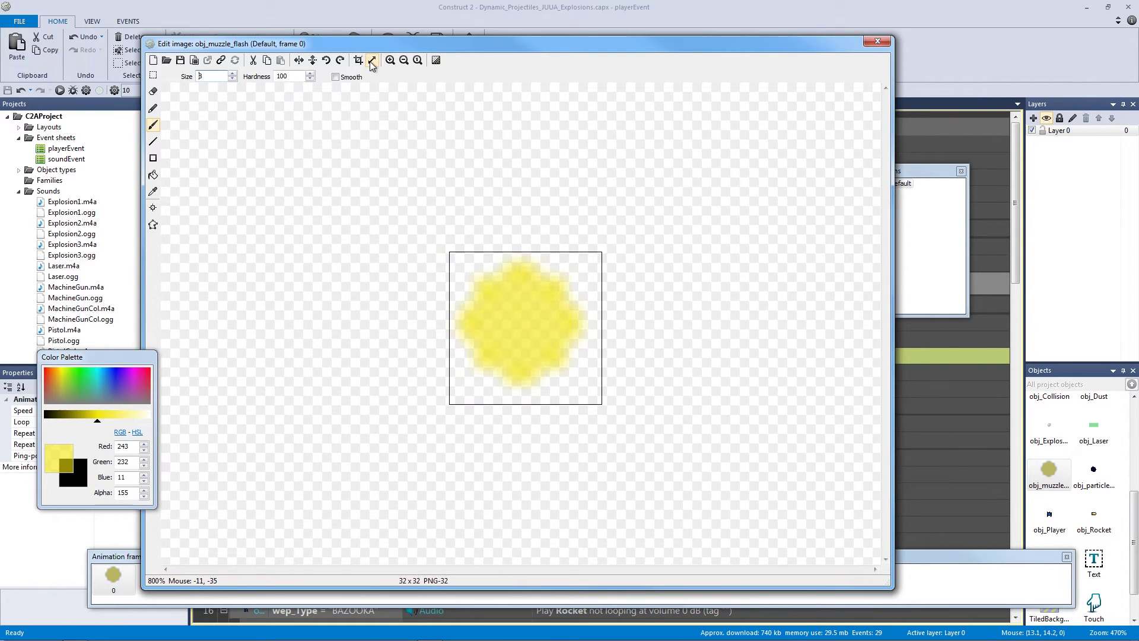
left_click(372, 60)
type("10")
key("Tab")
type("1")
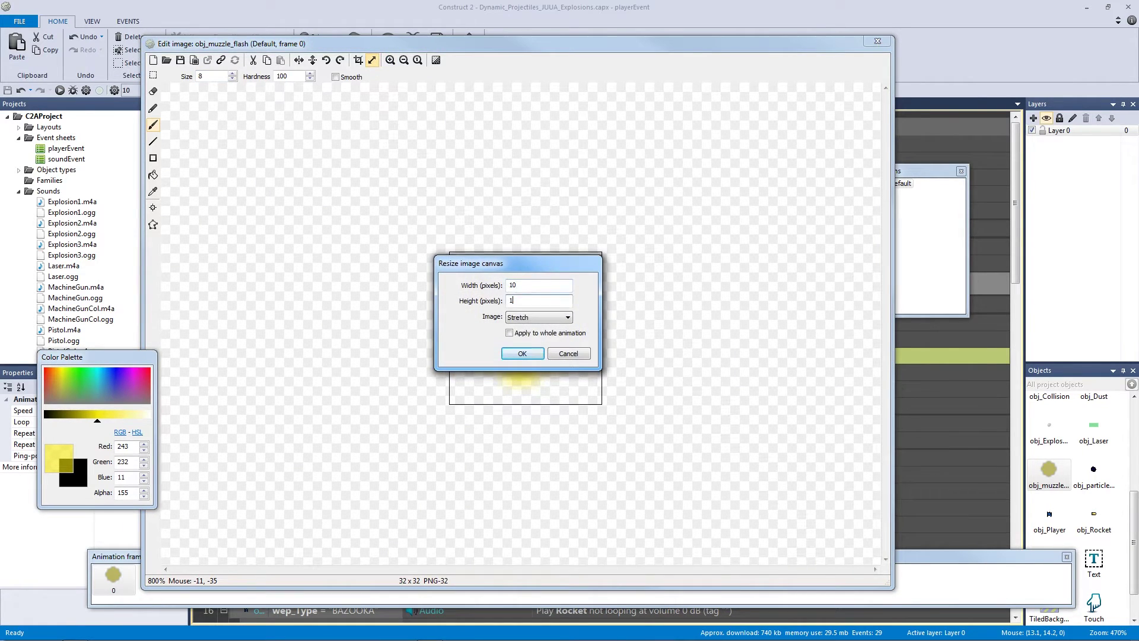
type("0")
key("Return")
- Try painting extra yellow over the flash, then undo both strokes to keep the soft circle
scroll(518, 166, "up", 2, "ctrl")
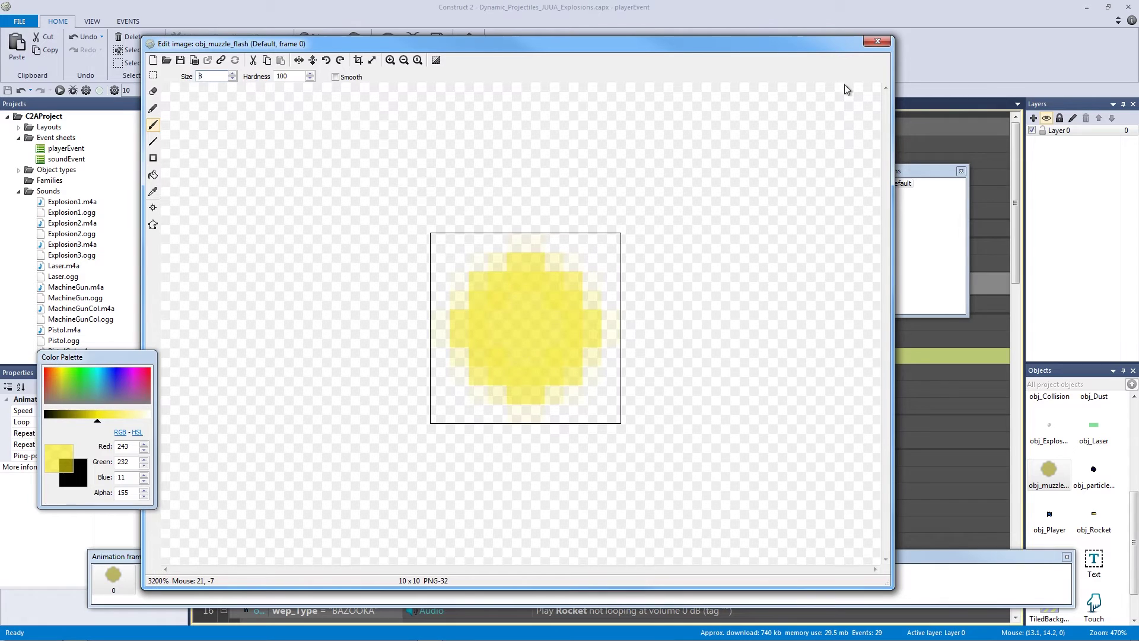
left_click_drag(486, 262, 460, 210)
key("ctrl+z")
mouse_move(510, 273)
left_mouse_down()
mouse_move(539, 316)
mouse_move(520, 353)
left_mouse_up()
key("ctrl+z")
key("ctrl+z")
key("ctrl+z")
key("ctrl+z")
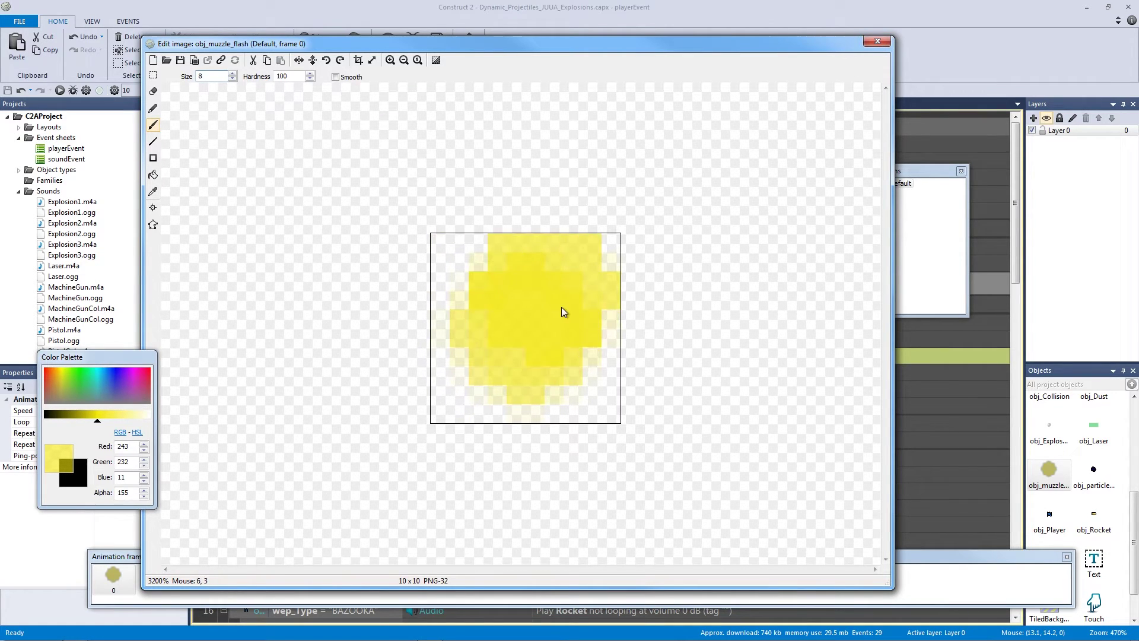